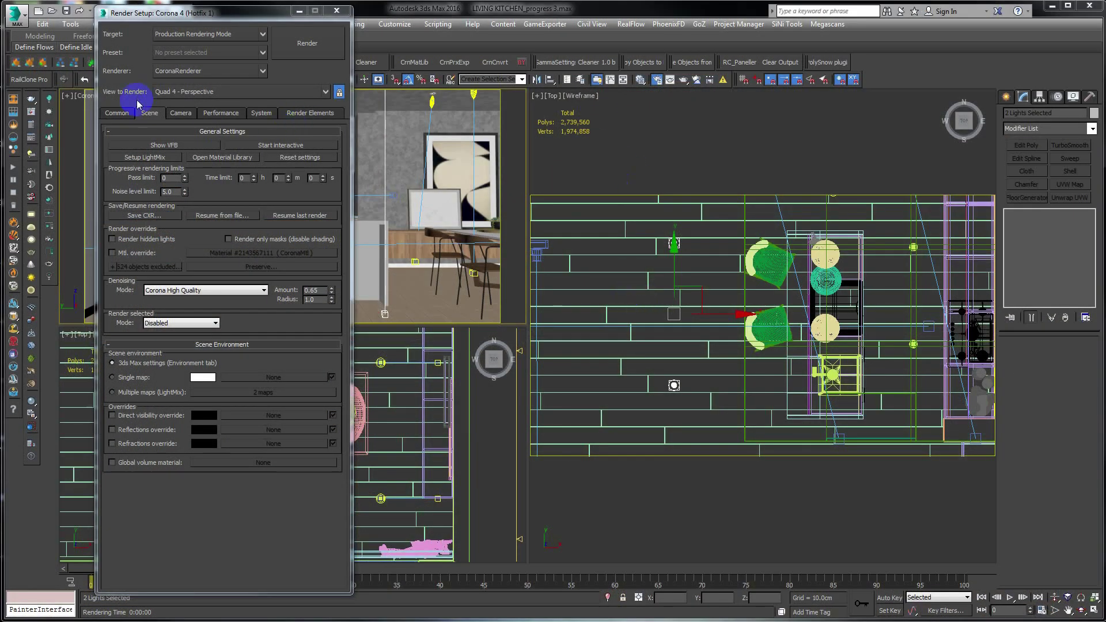
Set the Corona pass limit to 0 and the noise level limit to 5.0
left_click(278, 178)
left_click(169, 179)
type("30")
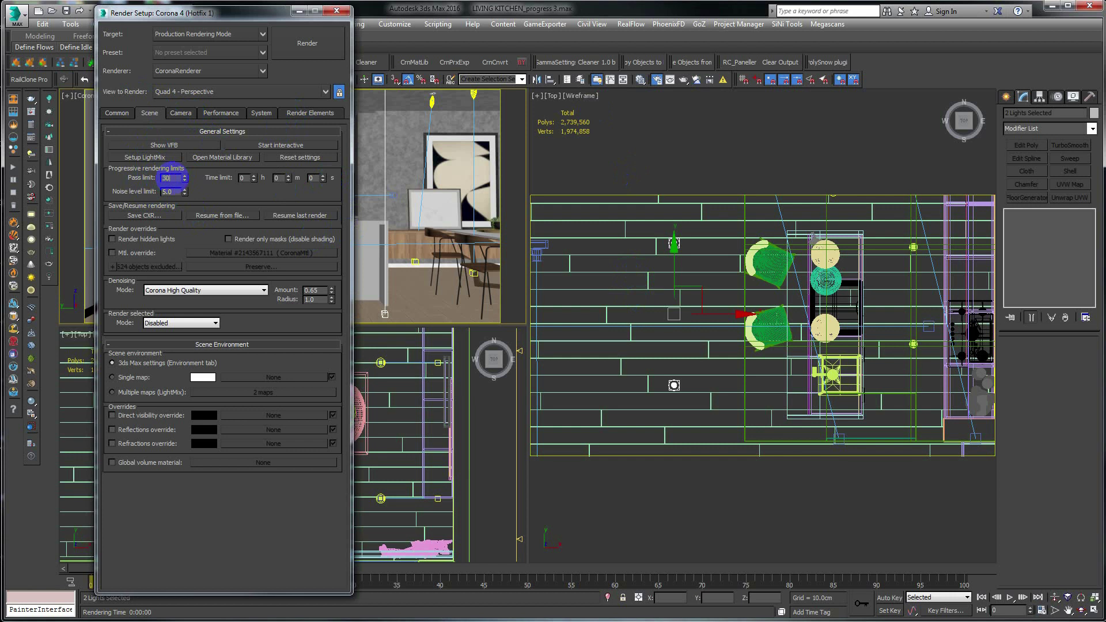
left_click(163, 194)
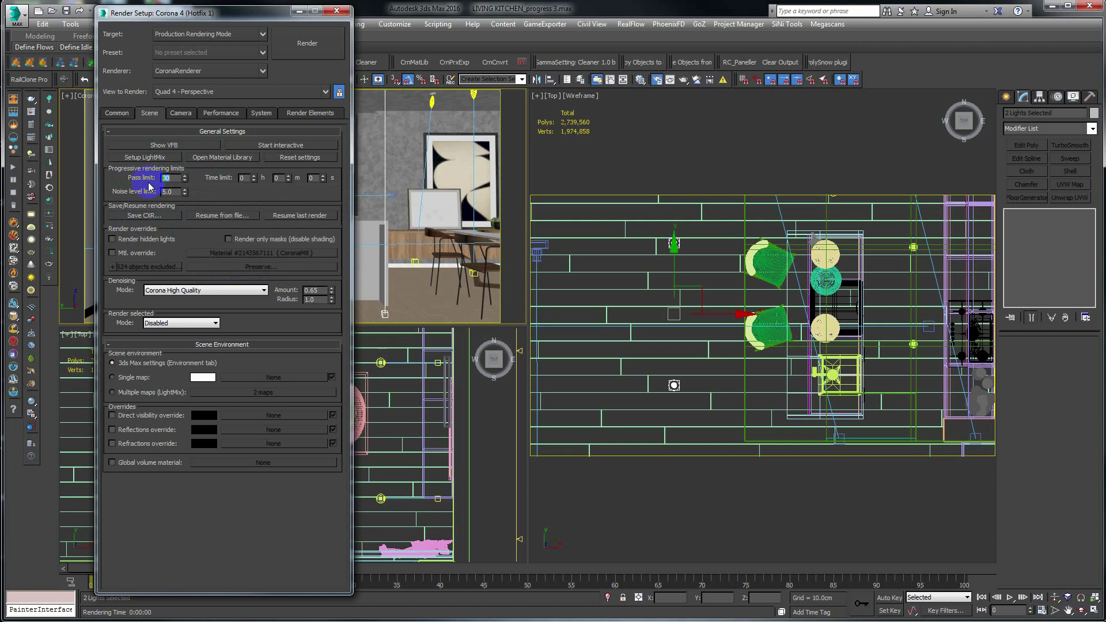
mouse_move(149, 186)
left_mouse_down()
mouse_move(166, 169)
mouse_move(174, 188)
left_mouse_up()
left_click(164, 193)
left_click(165, 192)
double_click(166, 191)
type("0")
key("Return")
Keep Corona High Quality denoising and adjust the denoising amount from 0.65
left_click(181, 292)
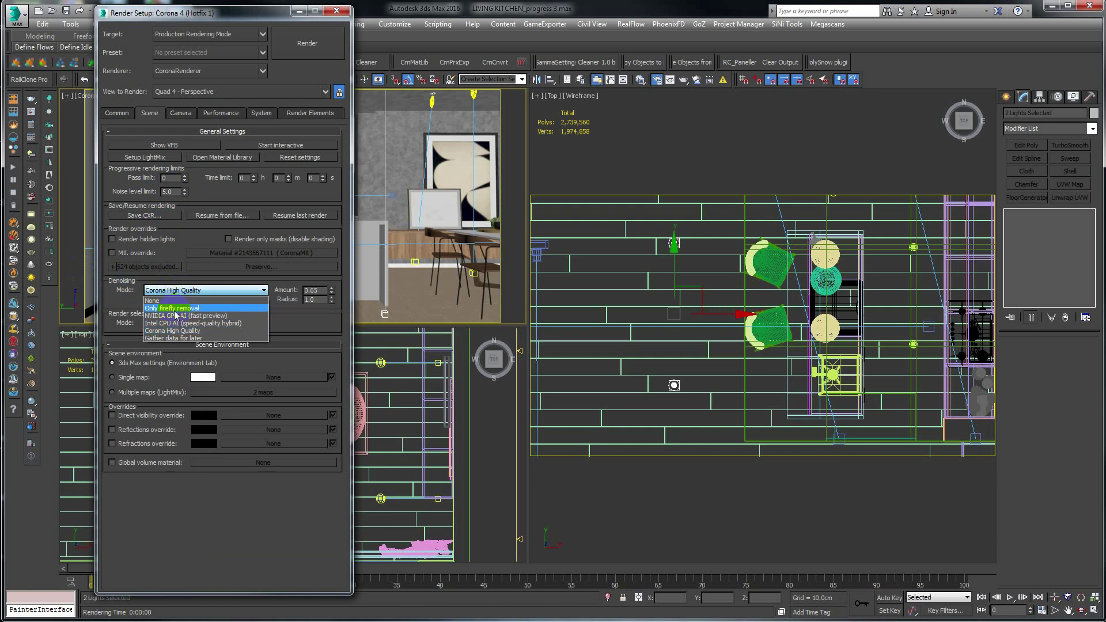
left_click(176, 336)
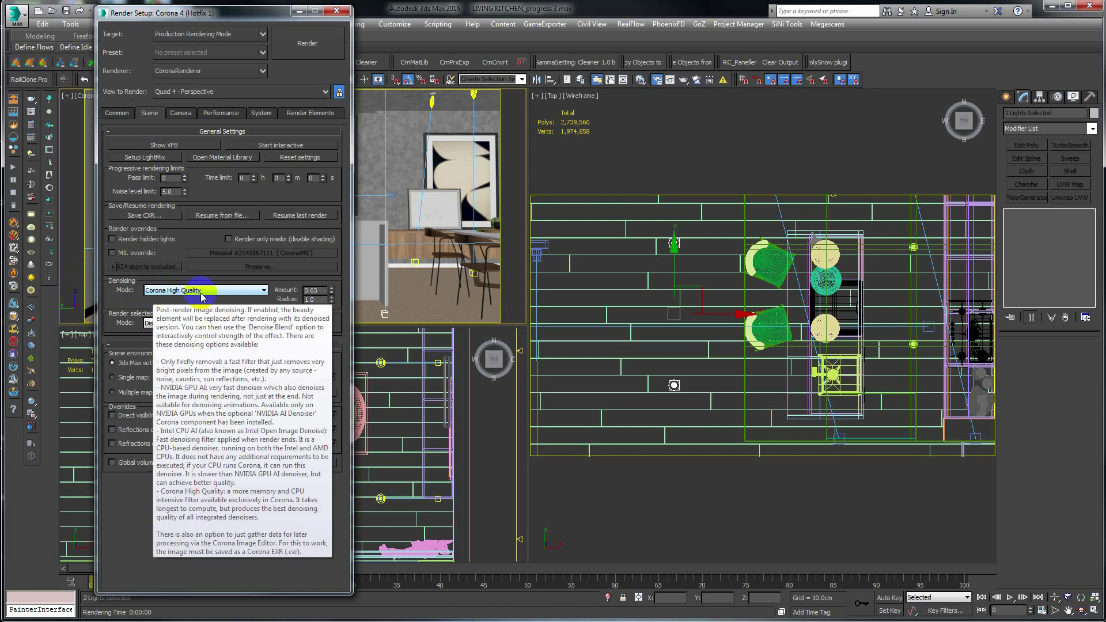
double_click(312, 290)
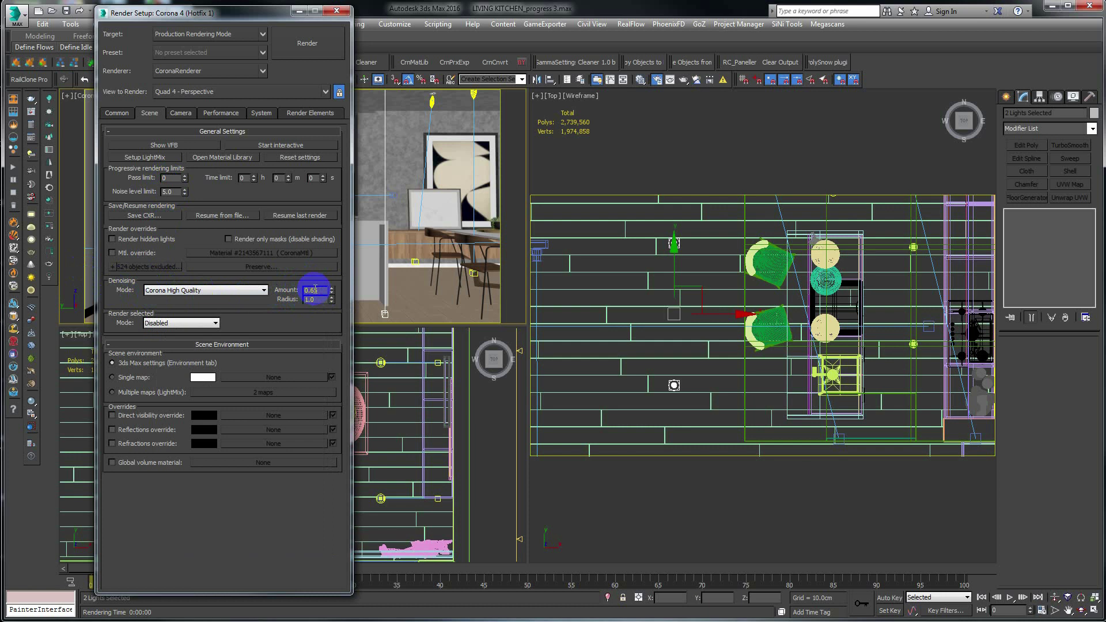
left_click(315, 300)
left_click(315, 290)
key("Return")
Show the render elements list and inspect CShading_LightMix and CShading_LightIES1
left_click(293, 114)
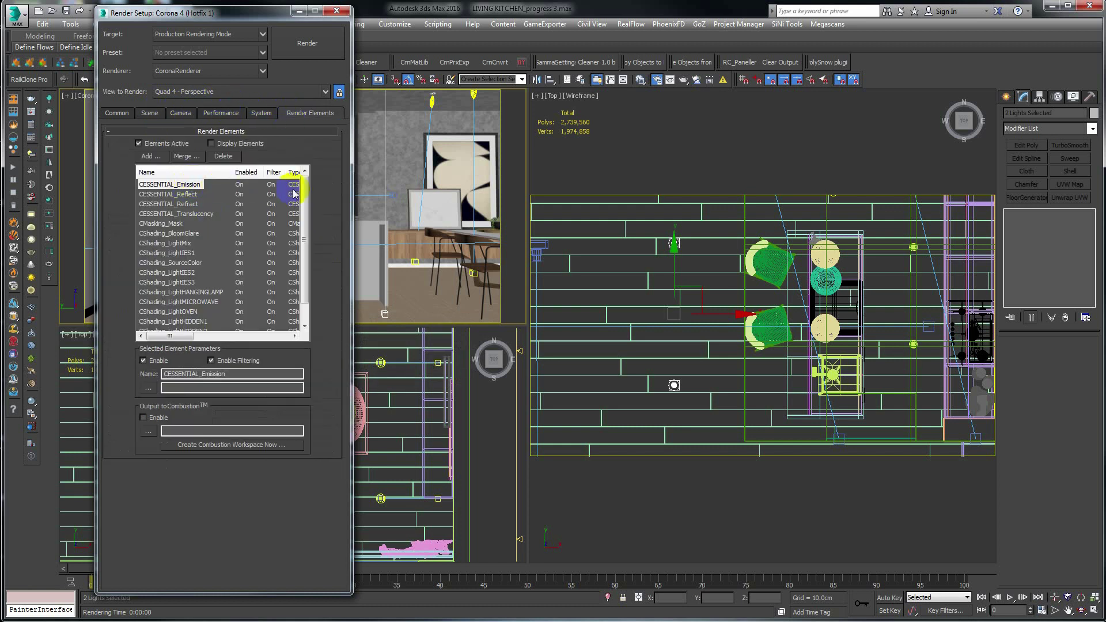
mouse_move(304, 192)
left_mouse_down()
mouse_move(304, 202)
mouse_move(304, 190)
left_mouse_up()
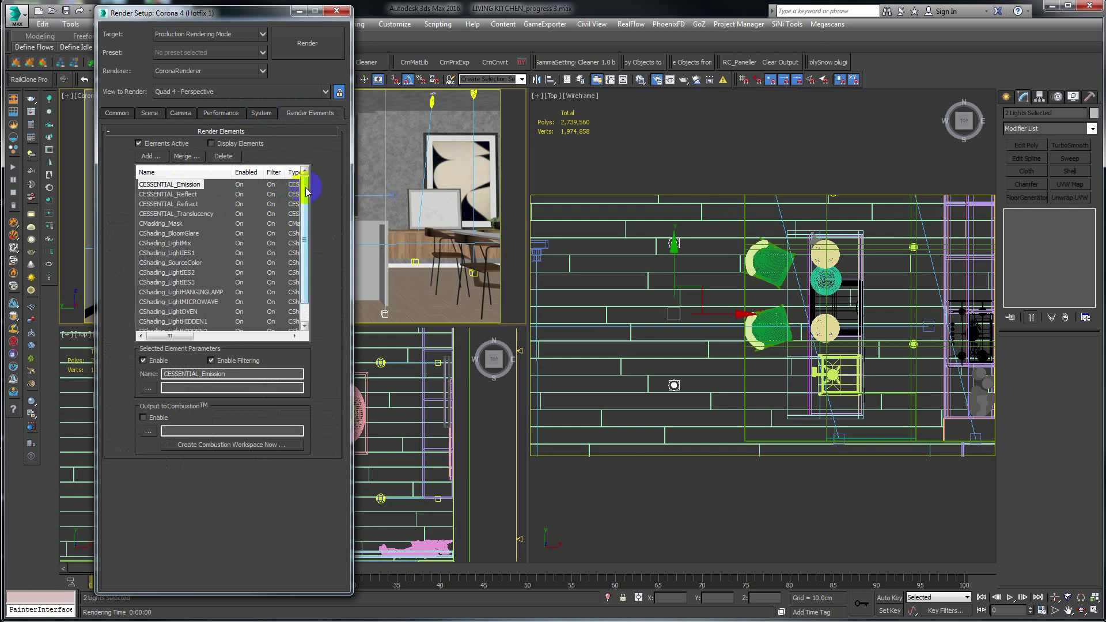
left_click(187, 184)
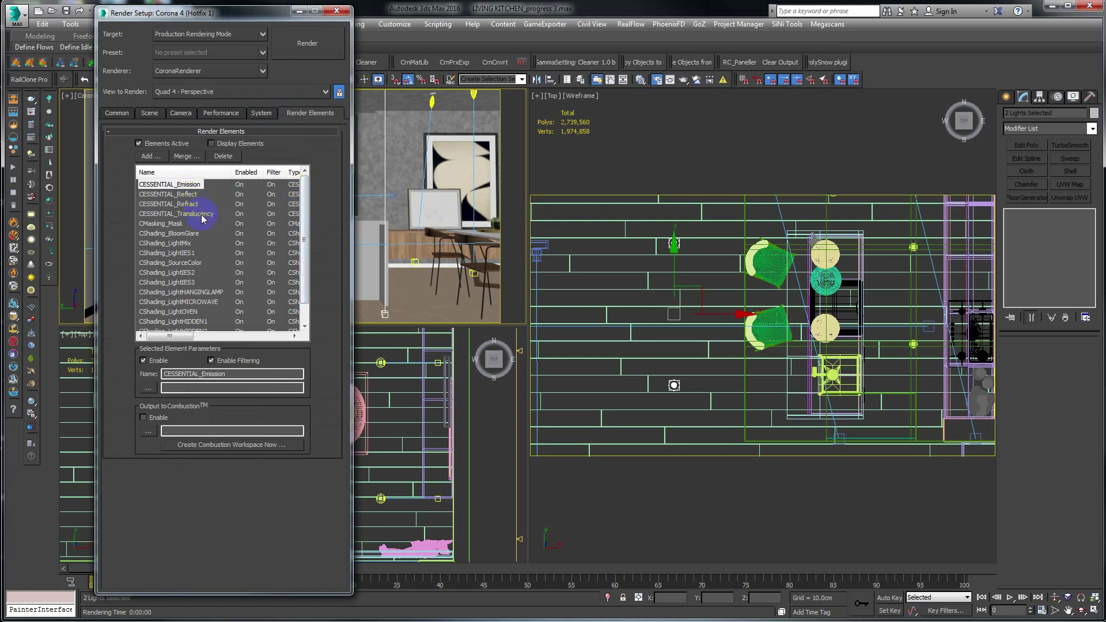
left_click(187, 244)
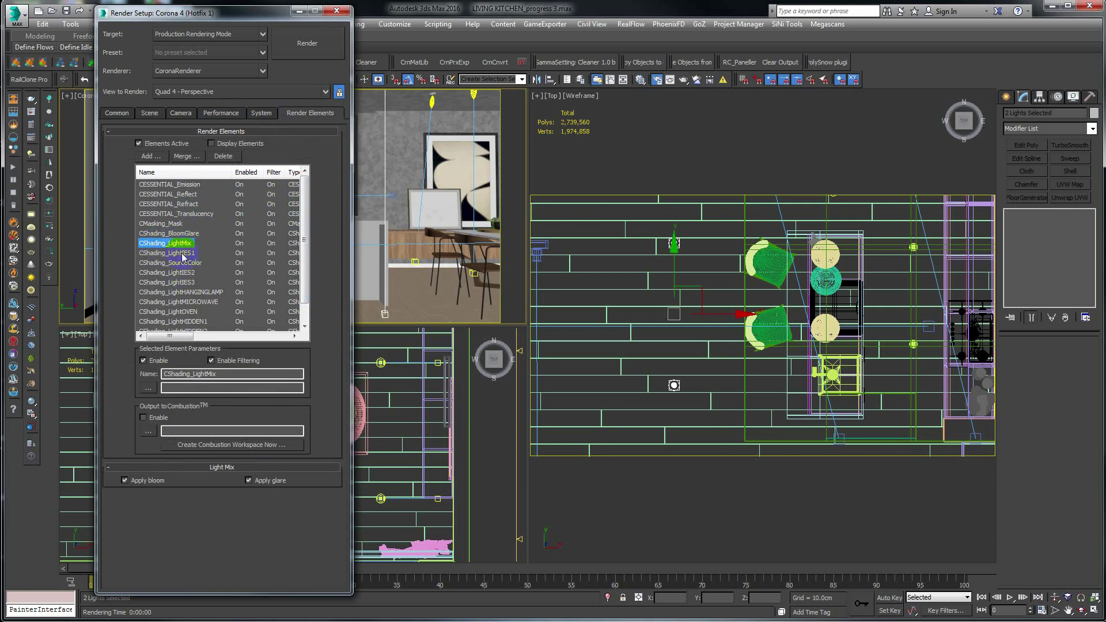
left_click(167, 253)
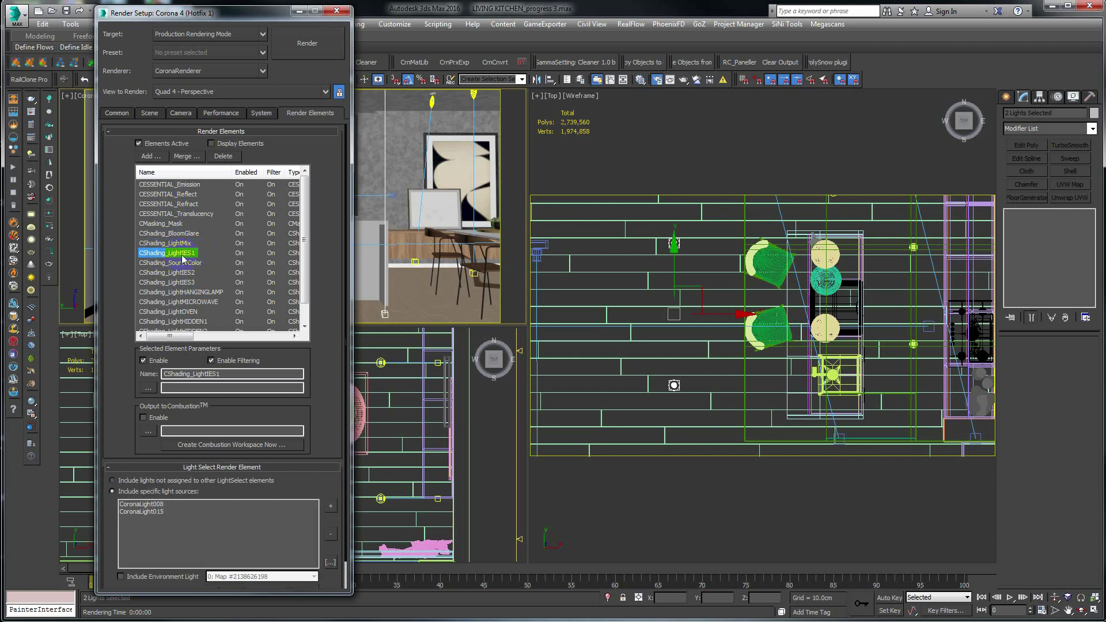
Add a CShading_LightSelect render element
left_click(152, 156)
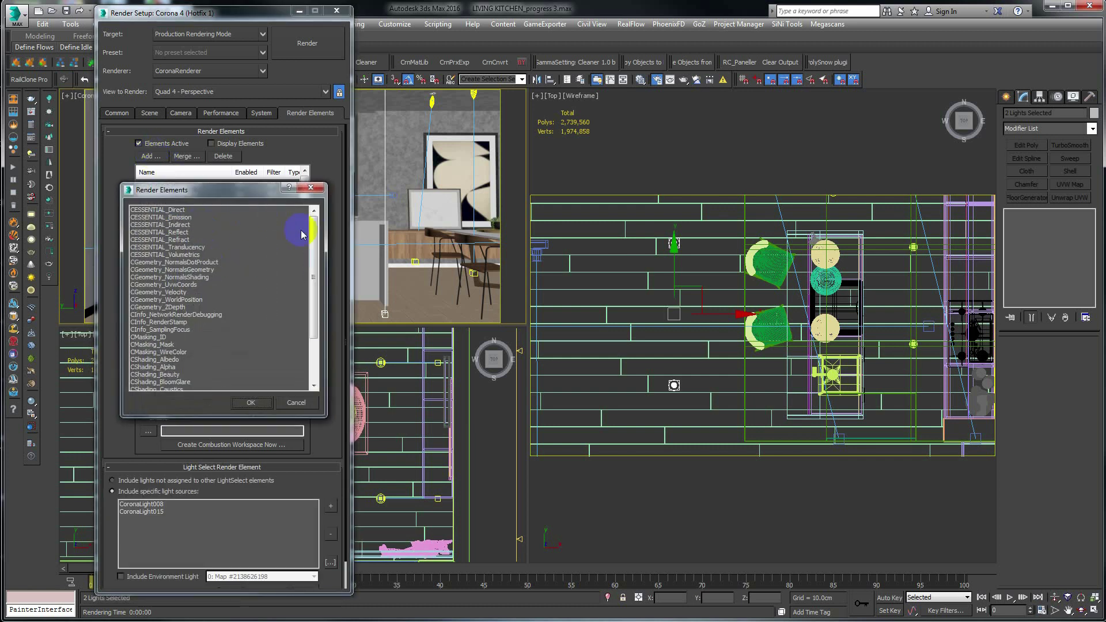
left_click_drag(315, 233, 316, 272)
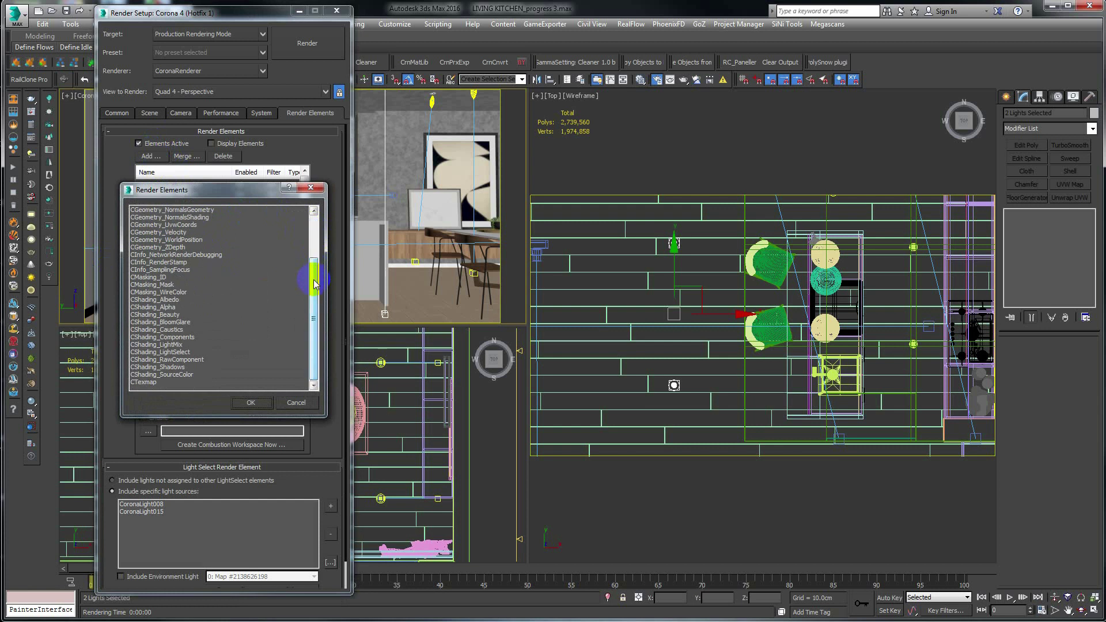
double_click(187, 353)
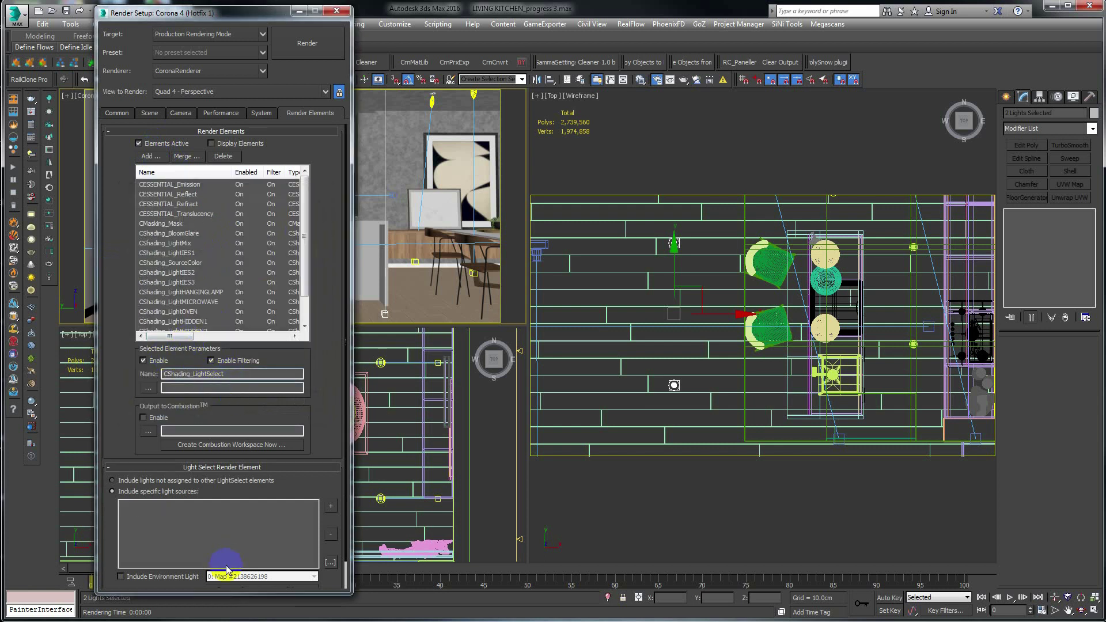
scroll(695, 352, "down", 2)
scroll(709, 346, "down", 2)
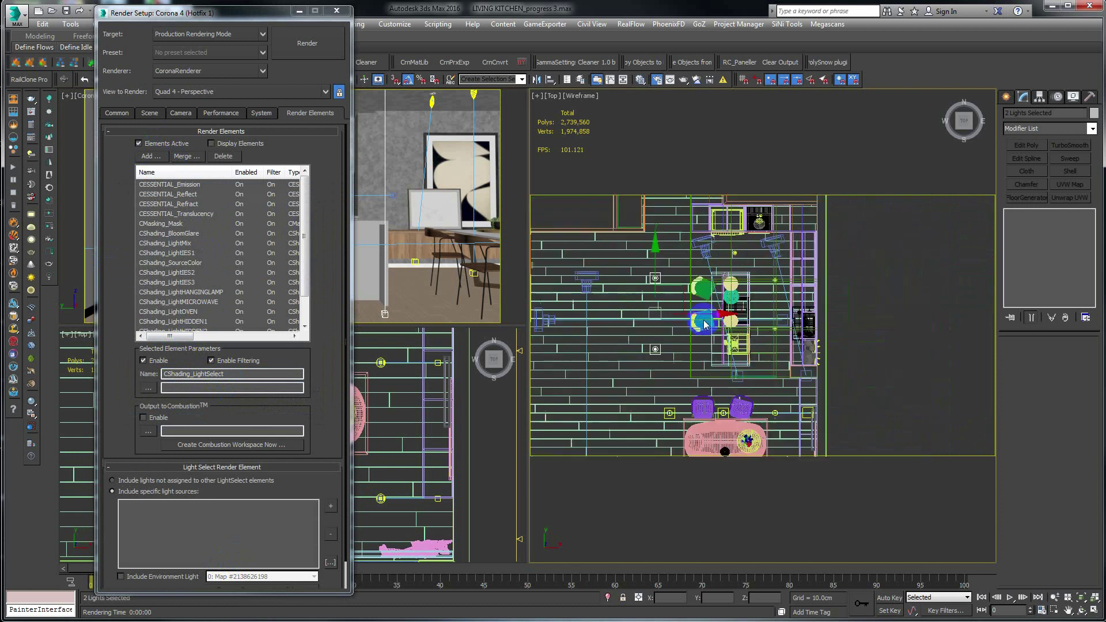
scroll(726, 343, "down", 2)
scroll(740, 340, "down", 2)
scroll(740, 340, "up", 2)
scroll(735, 368, "up", 2)
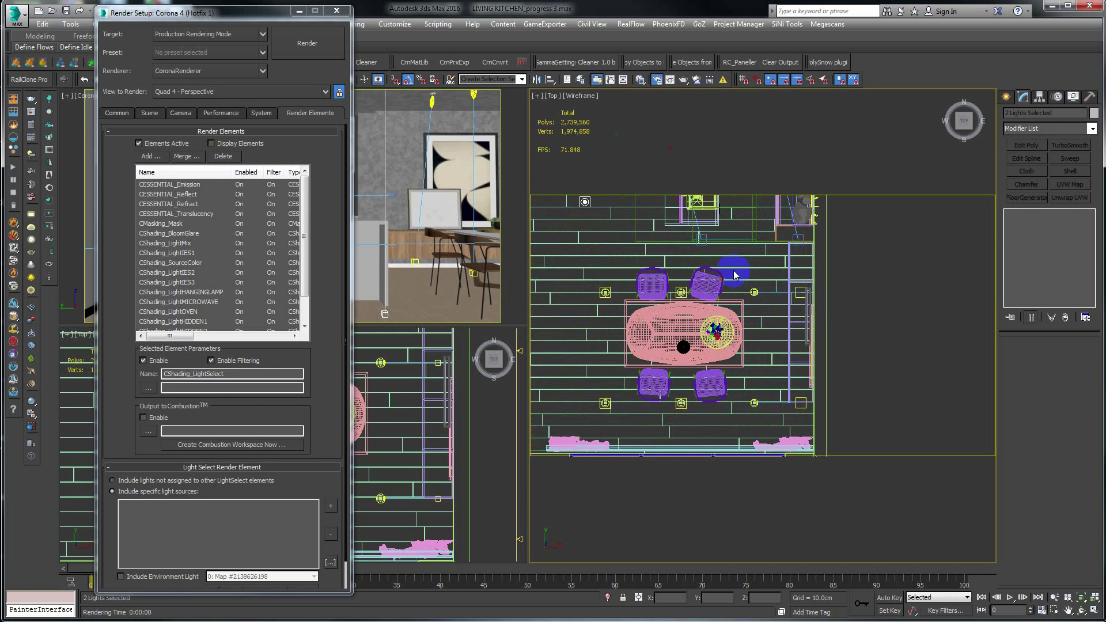
Include lights CoronaLight008 and CoronaLight015 in the LightSelect element's specific light sources
left_click_drag(765, 271, 749, 426)
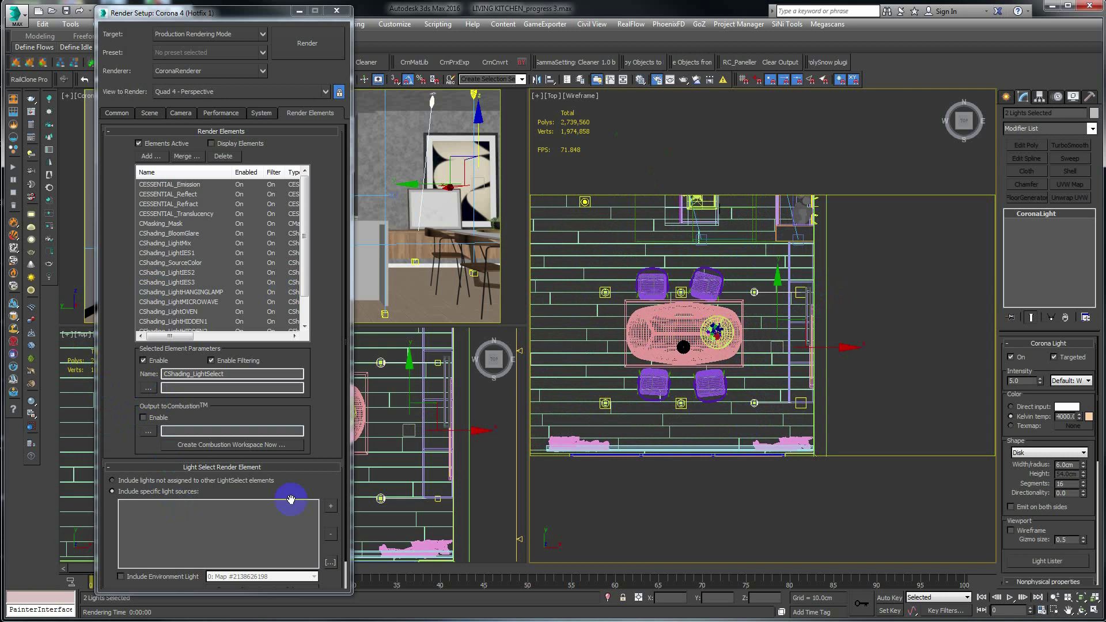
left_click(332, 508)
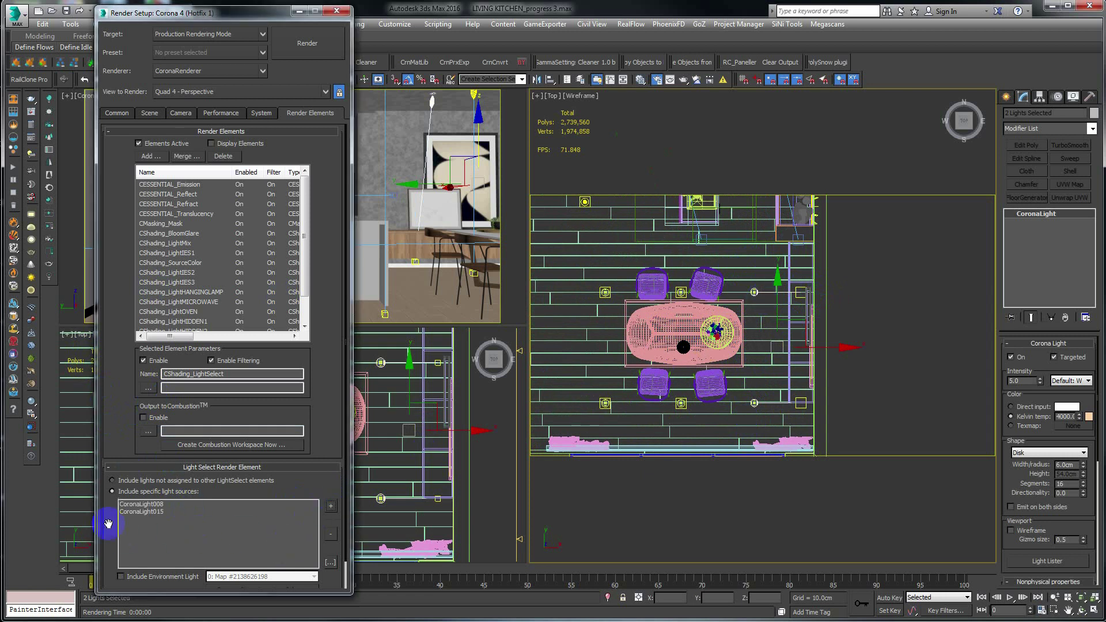
left_click(119, 493)
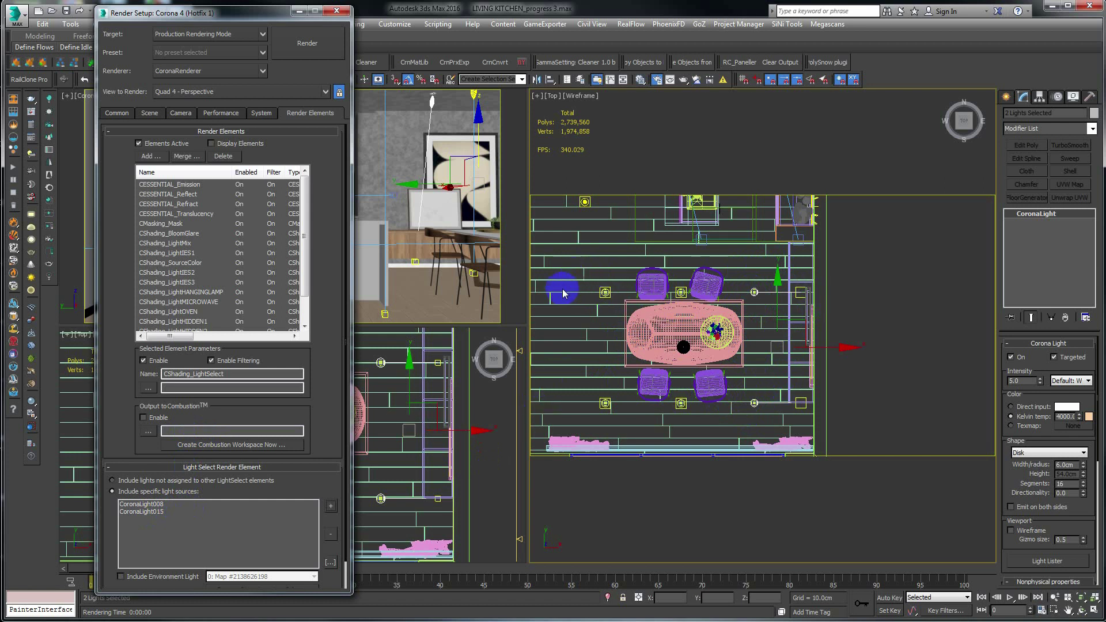
left_click(331, 533)
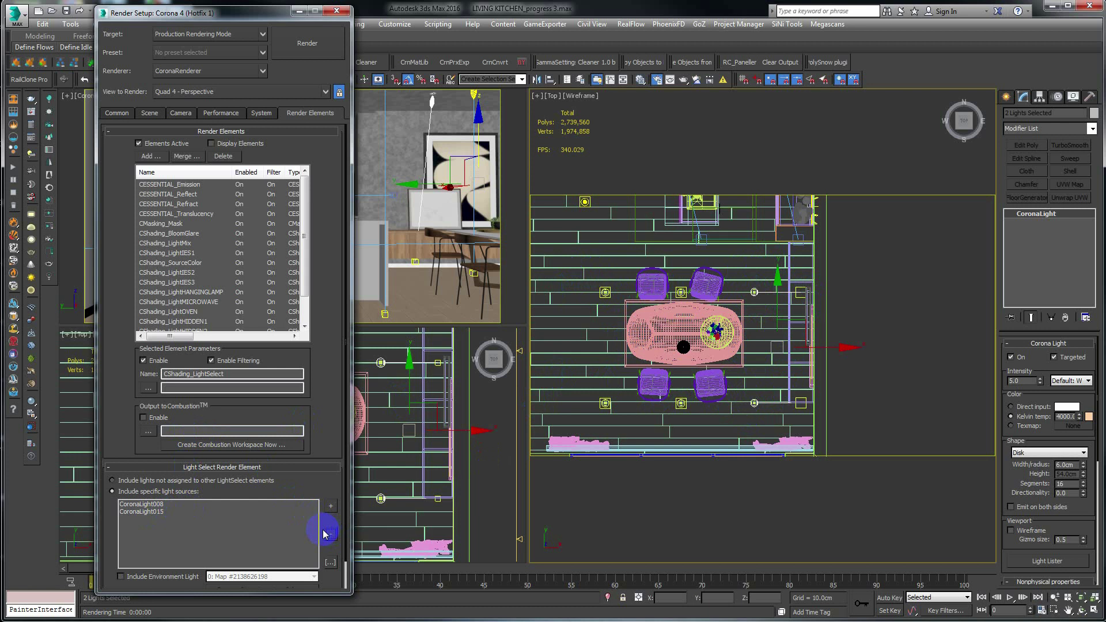
left_click_drag(176, 512, 166, 508)
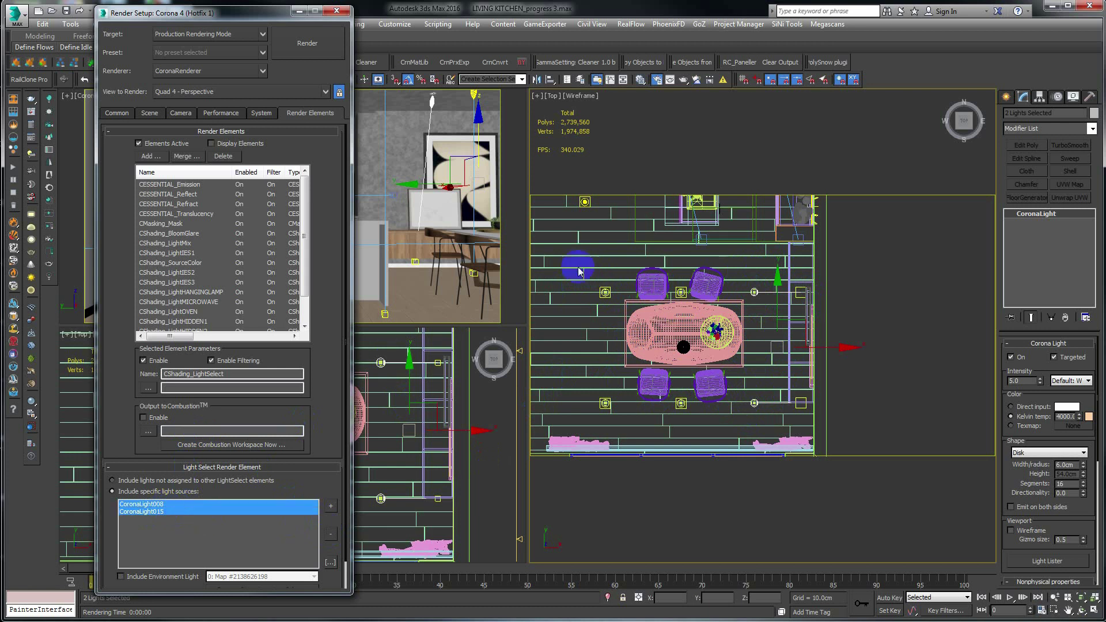
left_click(167, 224)
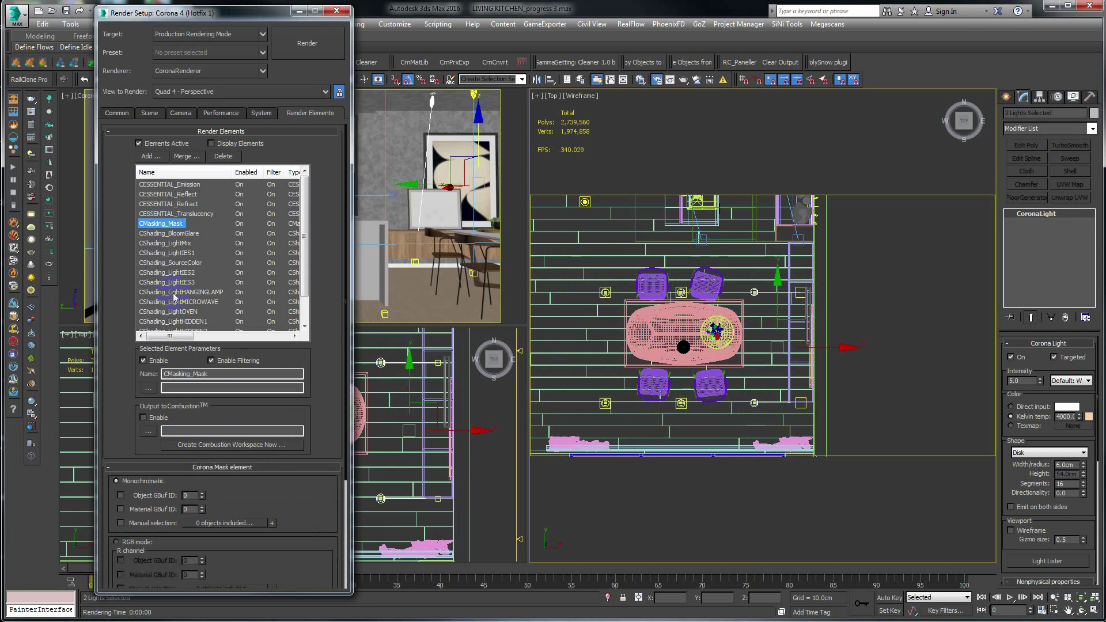
Switch CMasking_Mask to RGB mode with the R channel Object GBuf ID enabled at 1
left_click(169, 225)
mouse_move(233, 19)
left_mouse_down()
mouse_move(753, 46)
mouse_move(783, 27)
left_mouse_up()
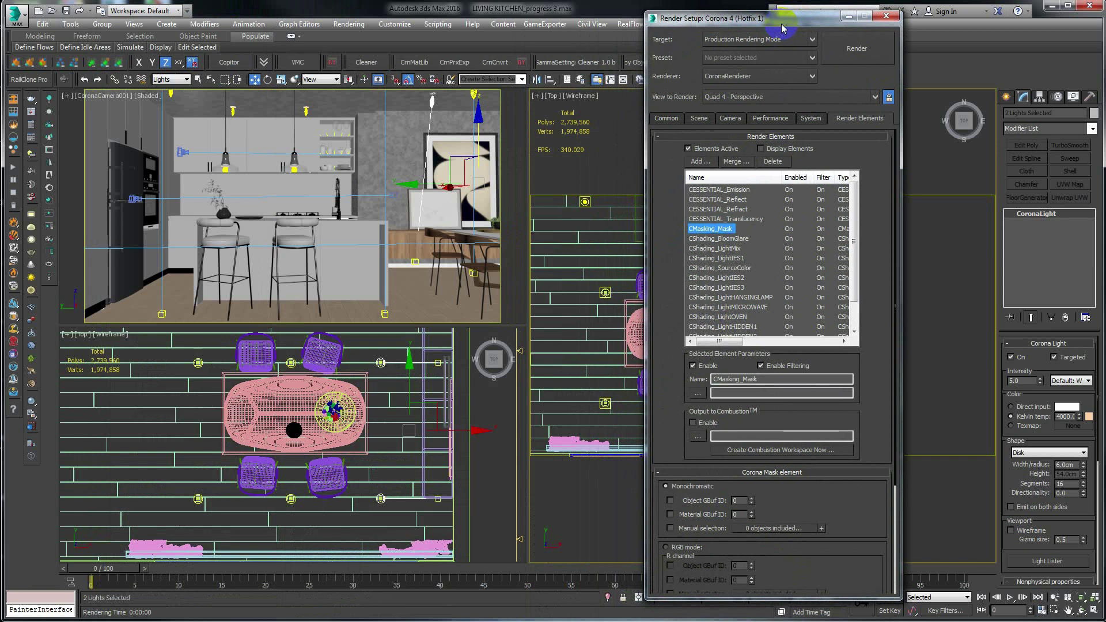
left_click(706, 230)
left_click_drag(685, 395, 674, 251)
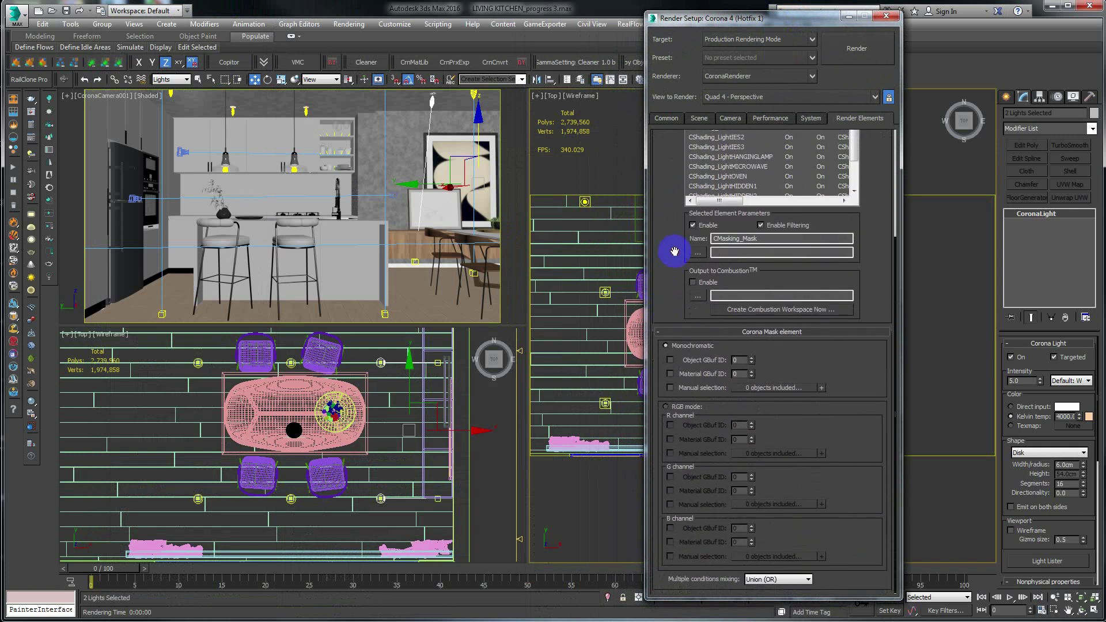
left_click(667, 408)
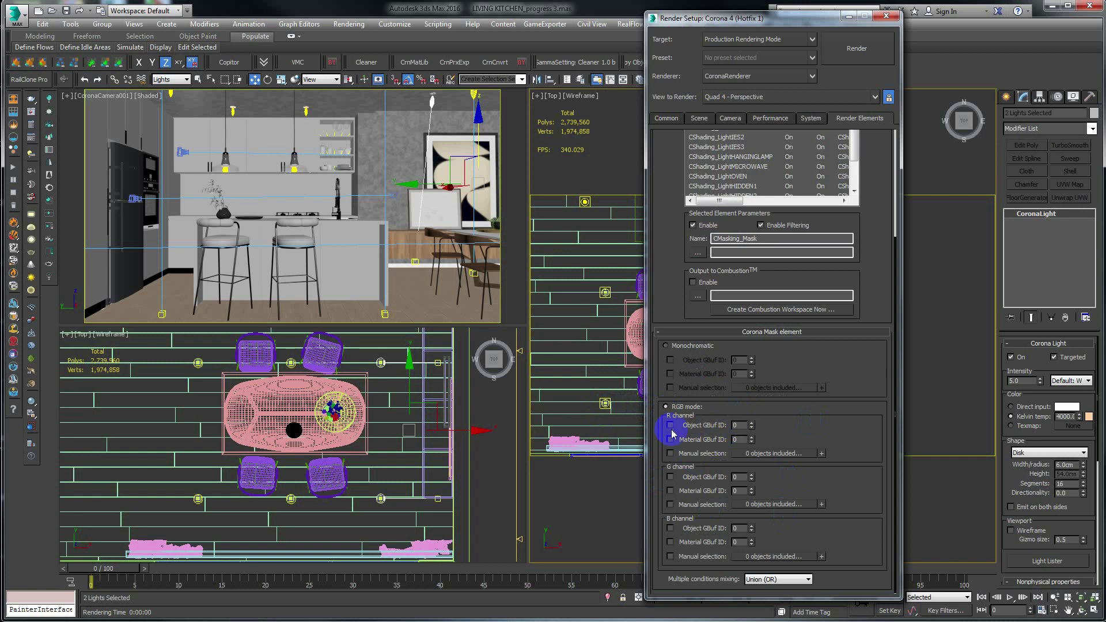
left_click(671, 427)
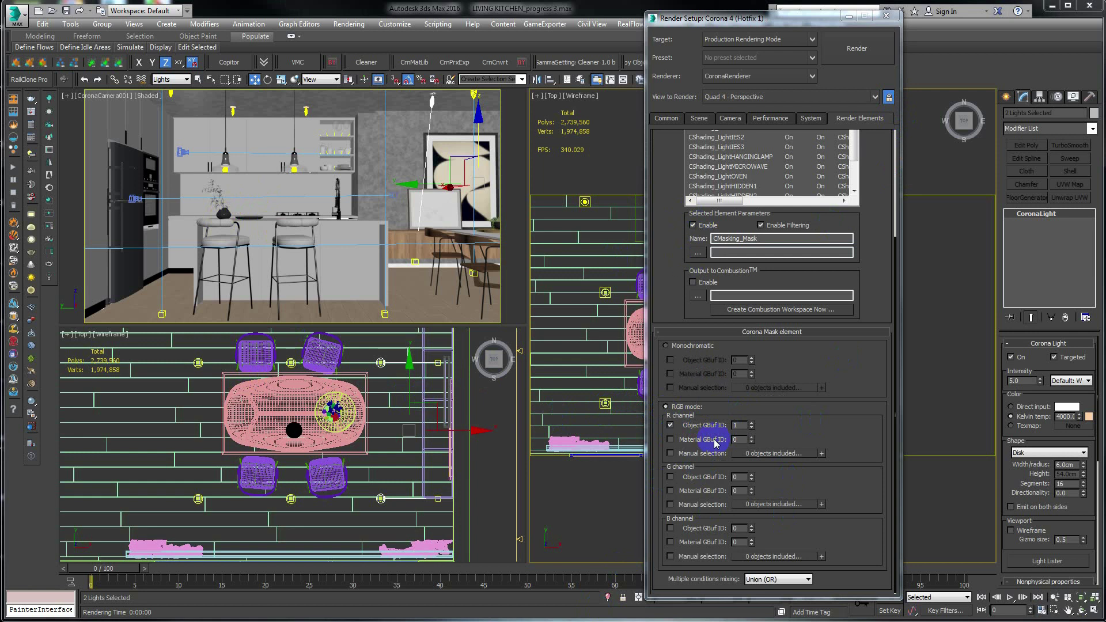
left_click(743, 425)
left_click(178, 85)
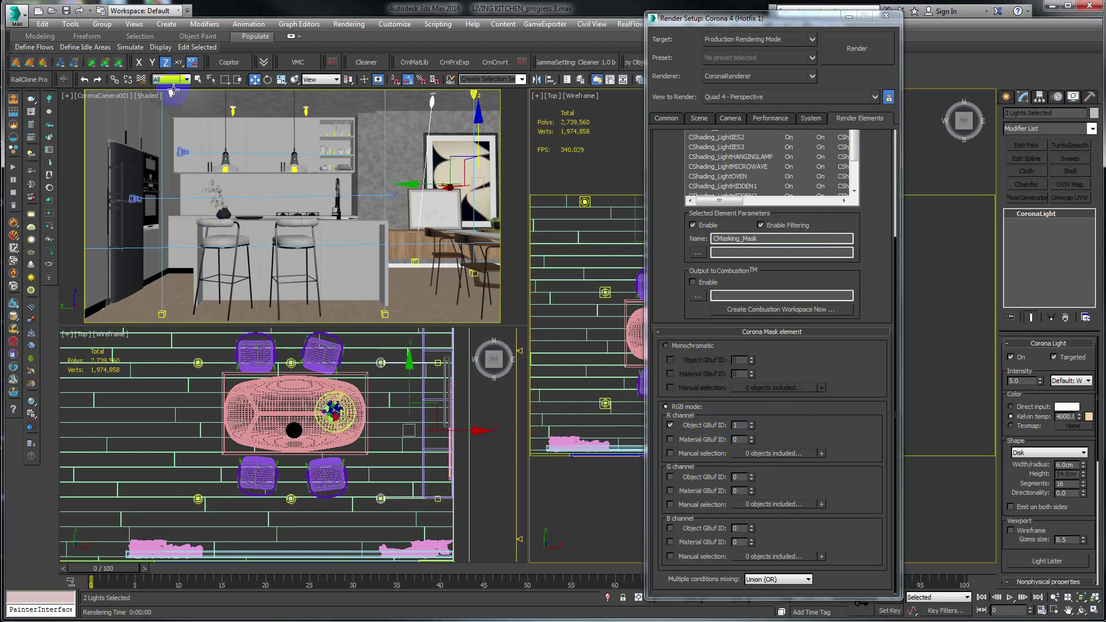
Open the bar stool groups and select both stools' suede seat parts
left_click(223, 253)
left_click(102, 24)
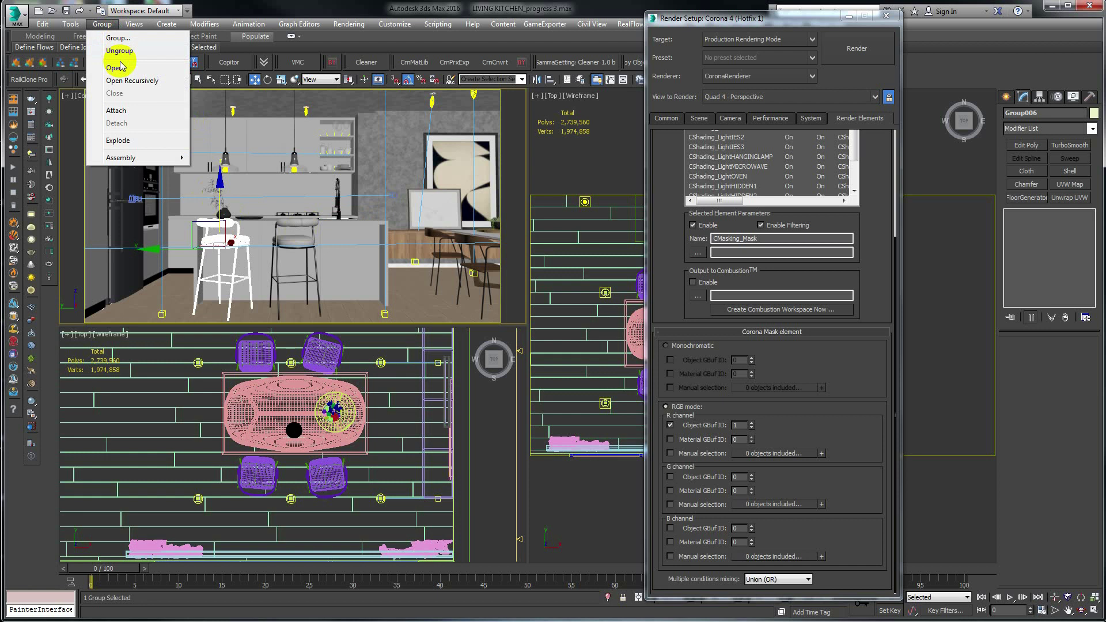
left_click(216, 225)
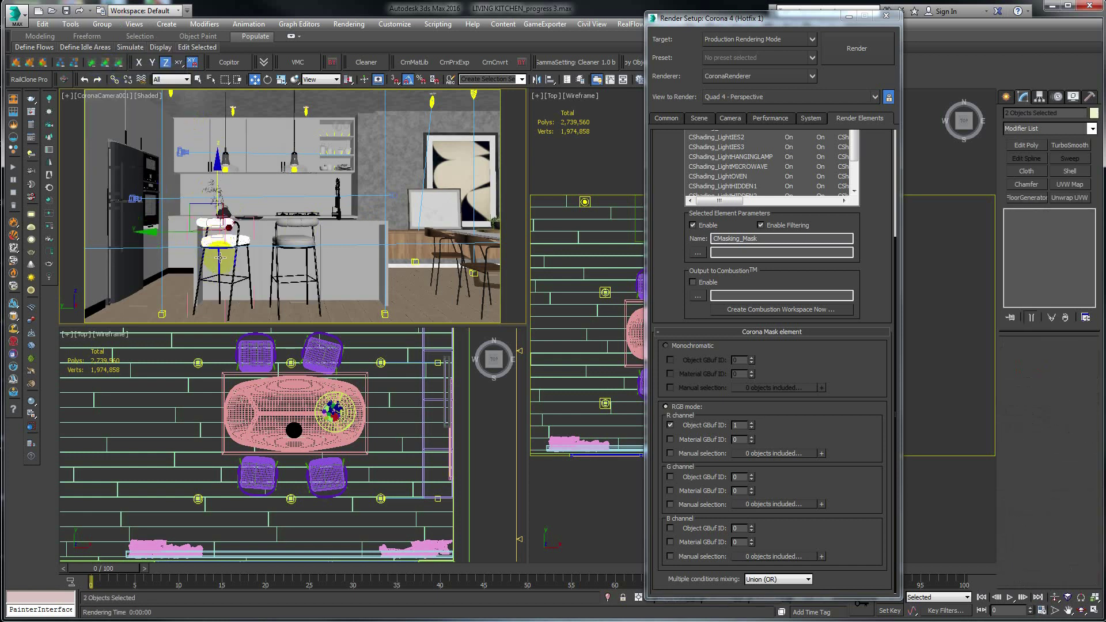
left_click(297, 226)
left_click(102, 24)
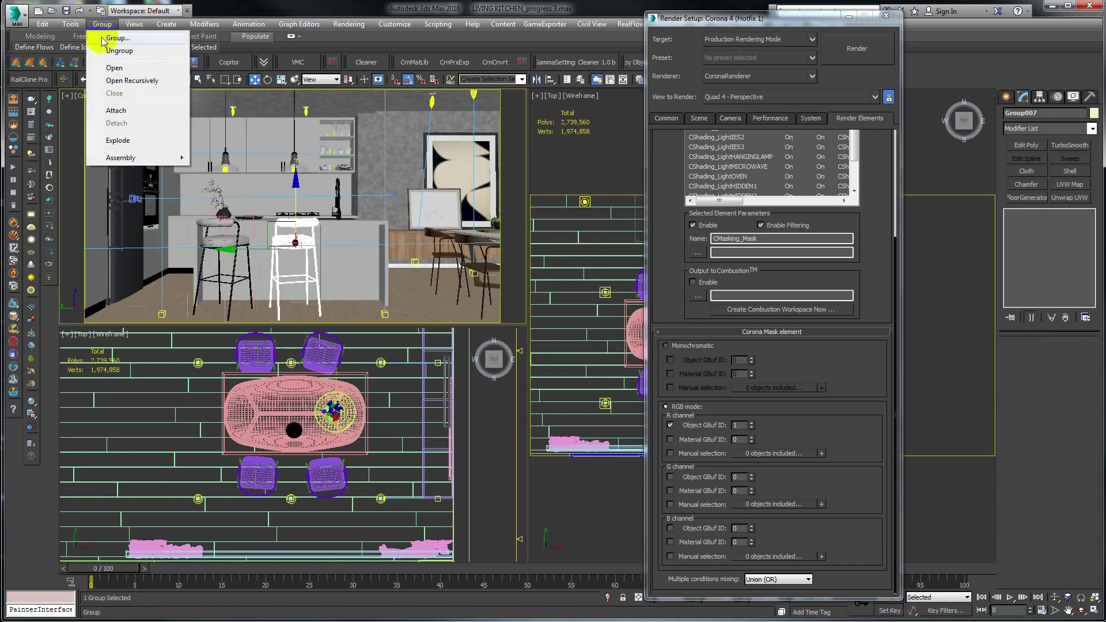
left_click(104, 64)
left_click(216, 221)
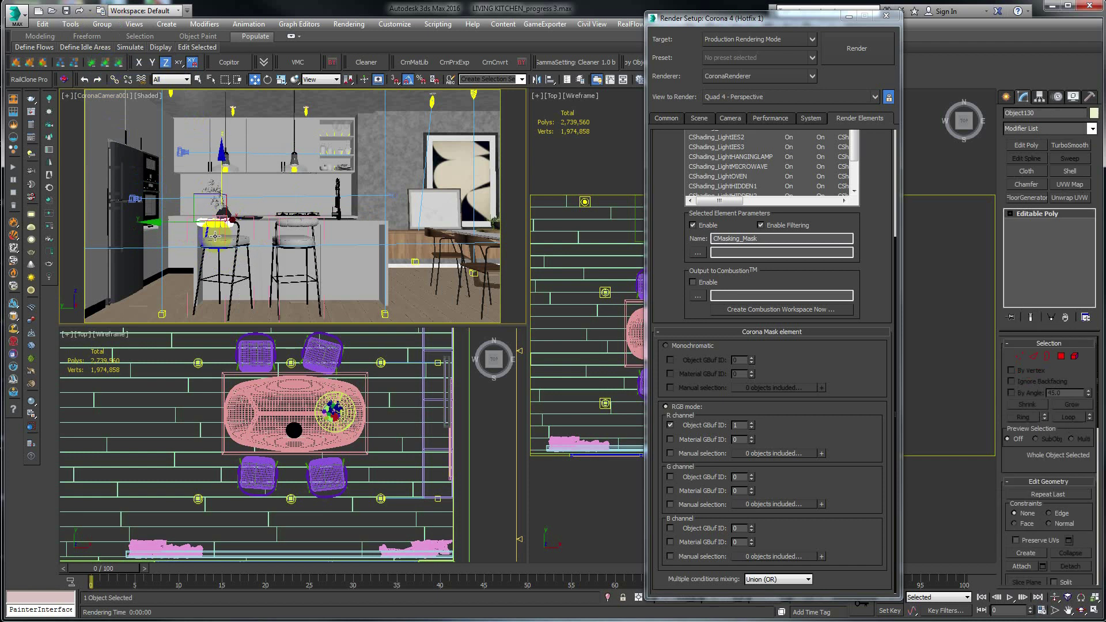
left_click(292, 236, "ctrl")
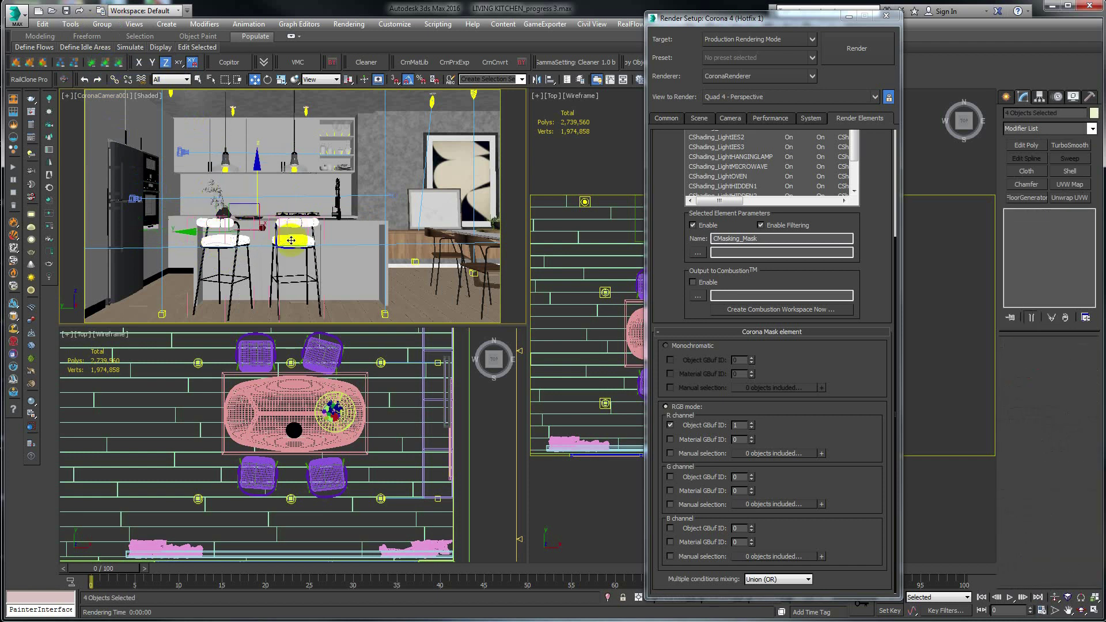
Give the selected stool seat parts G-Buffer object ID 1
right_click(290, 238)
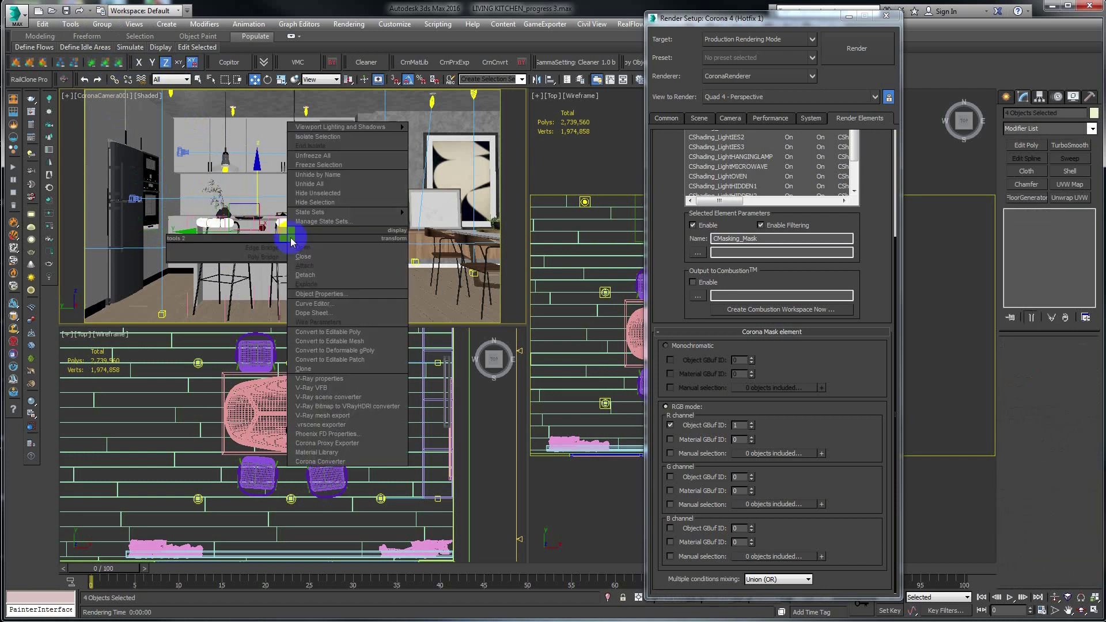
left_click(323, 294)
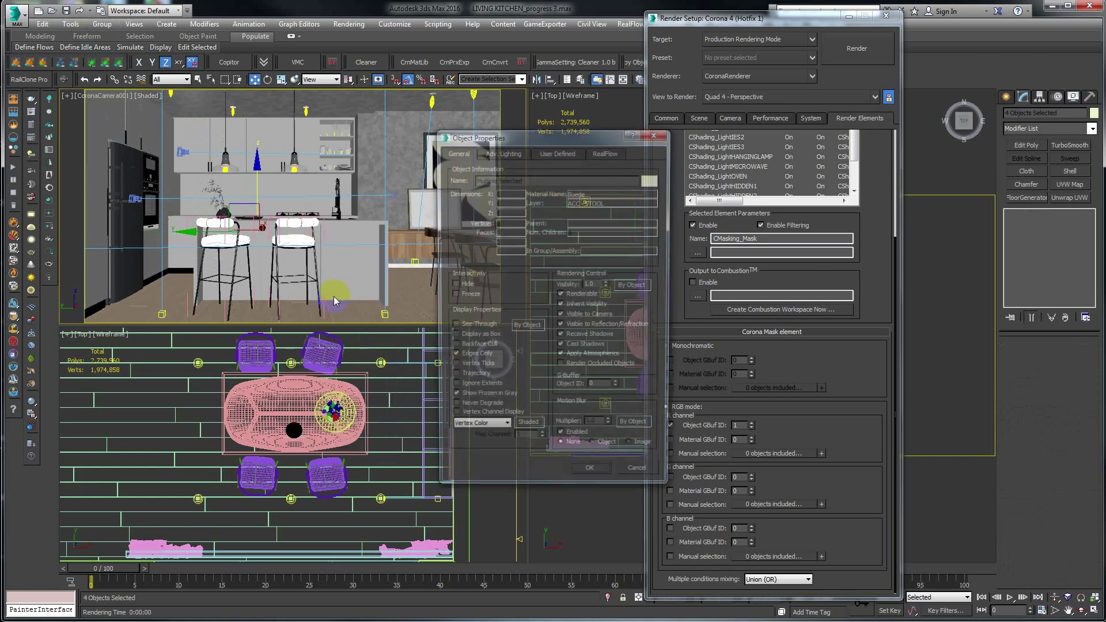
left_click(600, 388)
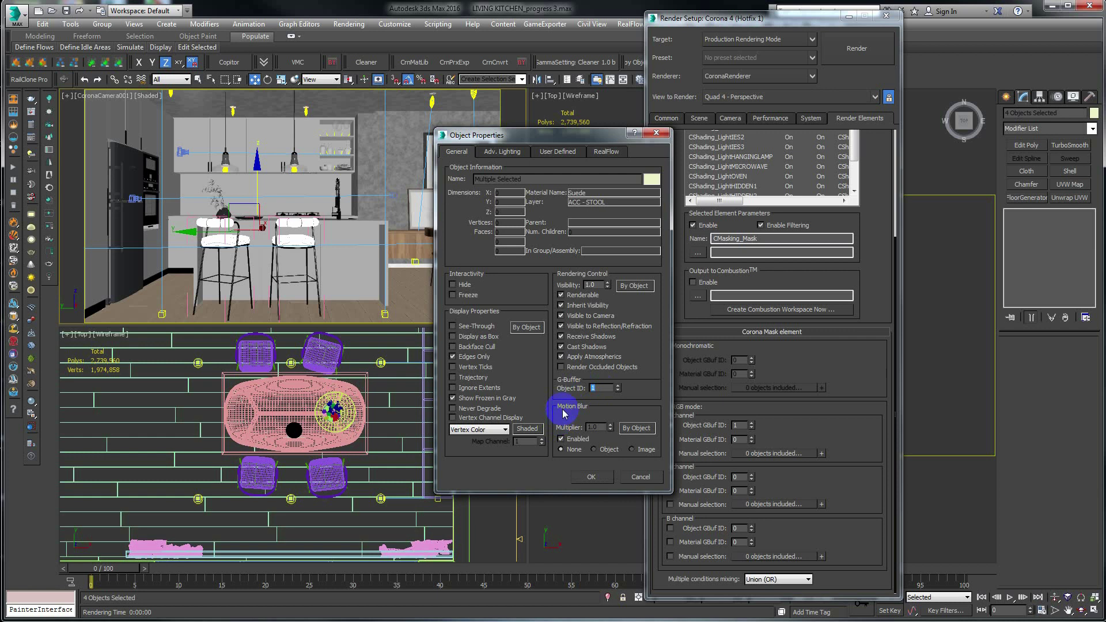
left_click_drag(545, 143, 510, 163)
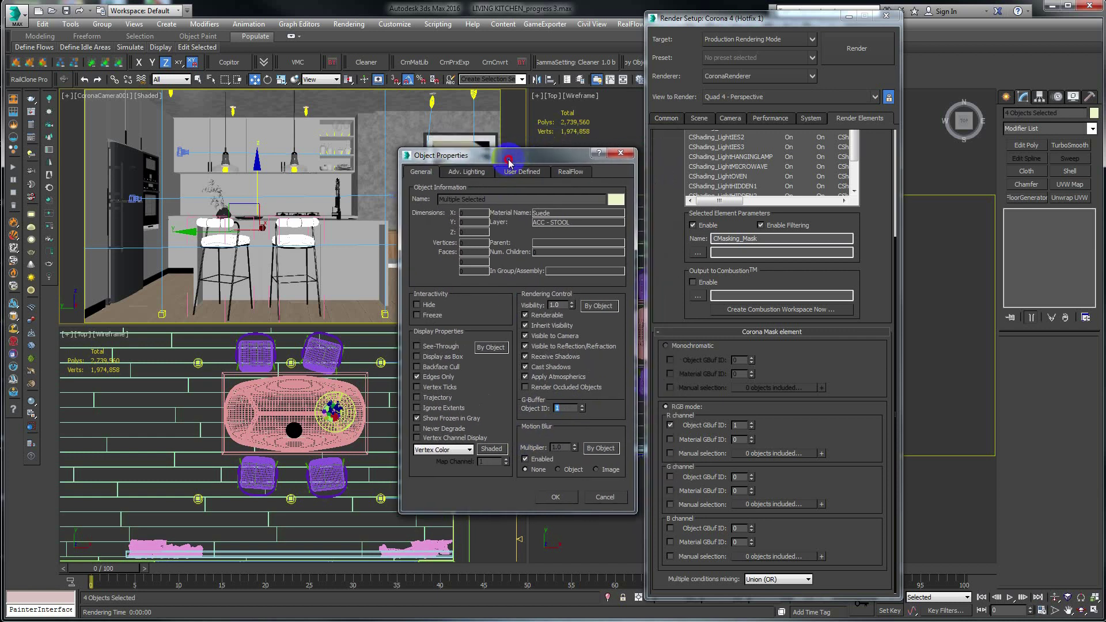
key("Return")
Select the copper stool frames and footrest rings and set their G-Buffer object ID to 2
left_click(277, 281)
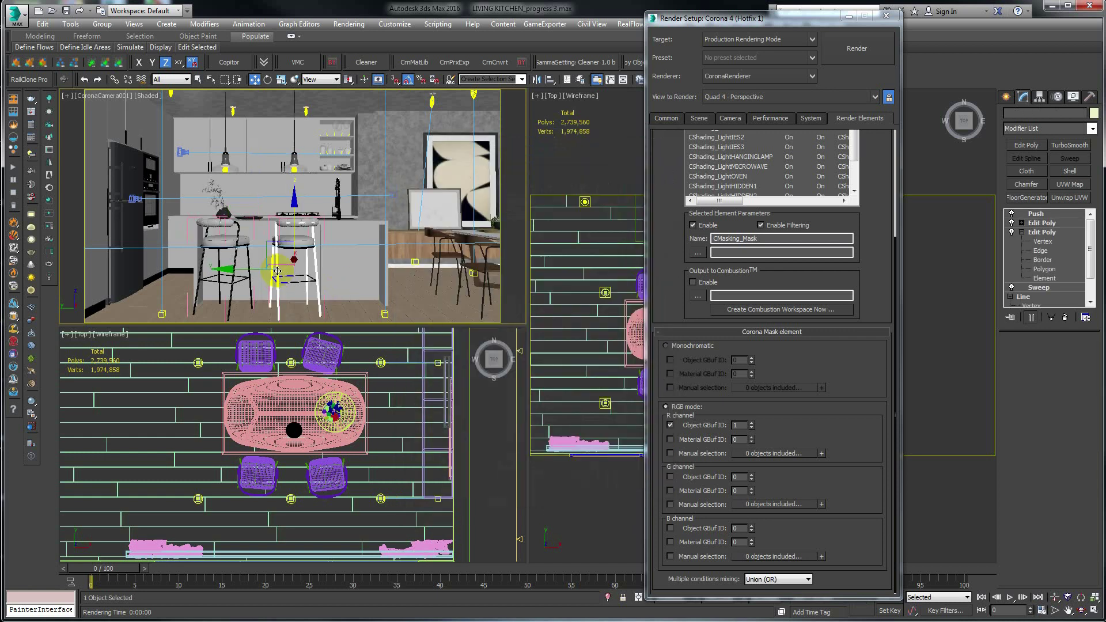
left_click(238, 281, "ctrl")
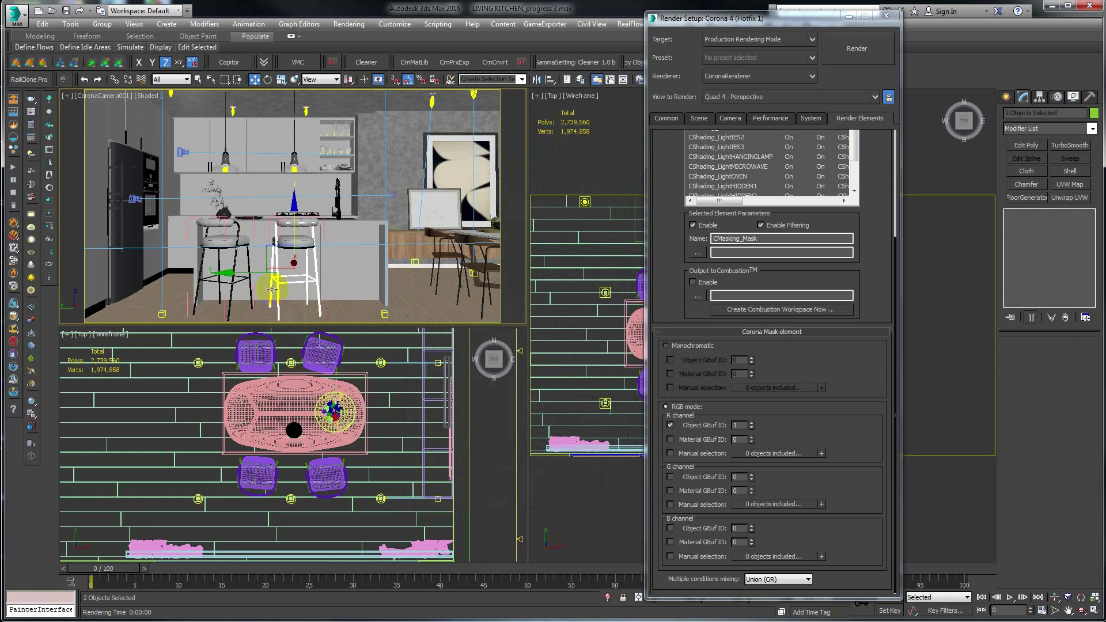
left_click(229, 285, "ctrl")
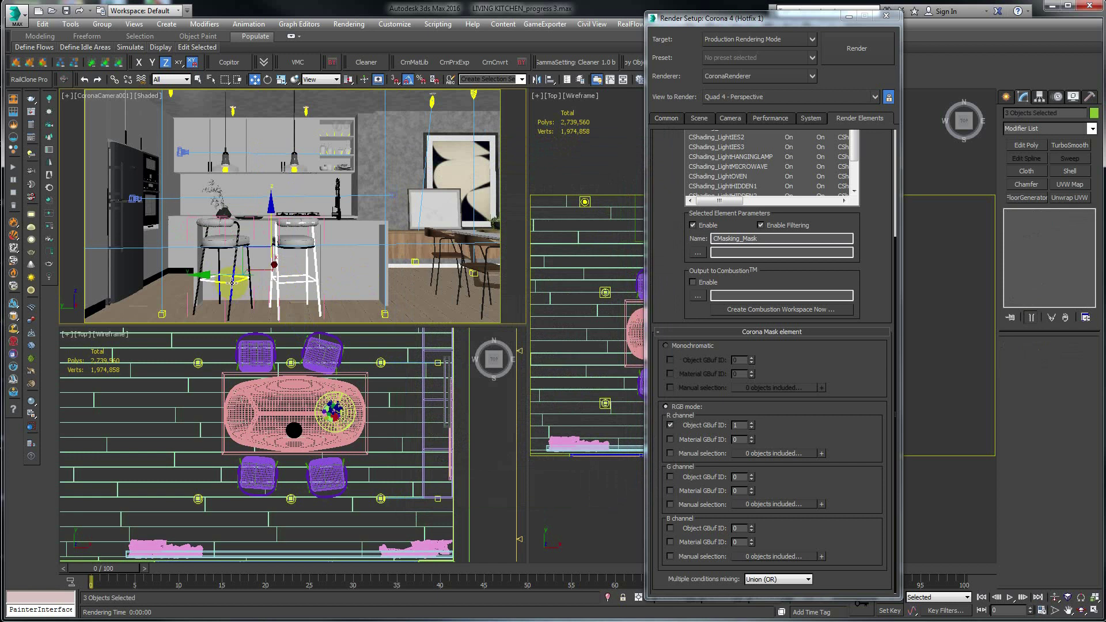
left_click(232, 283, "ctrl")
right_click(226, 283)
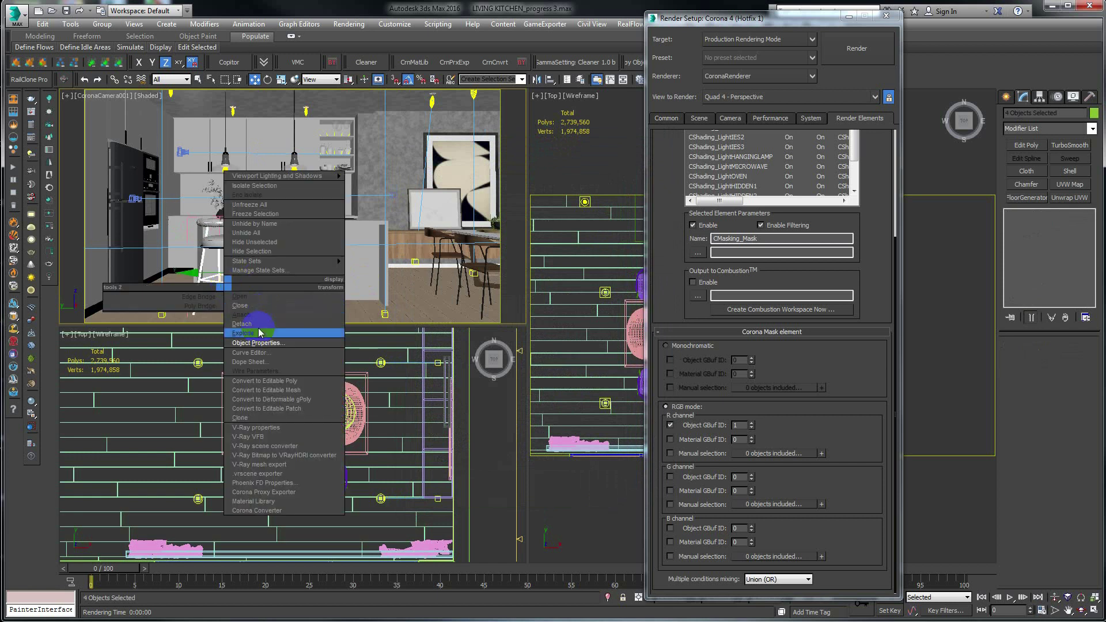
left_click(258, 343)
double_click(557, 408)
type("2")
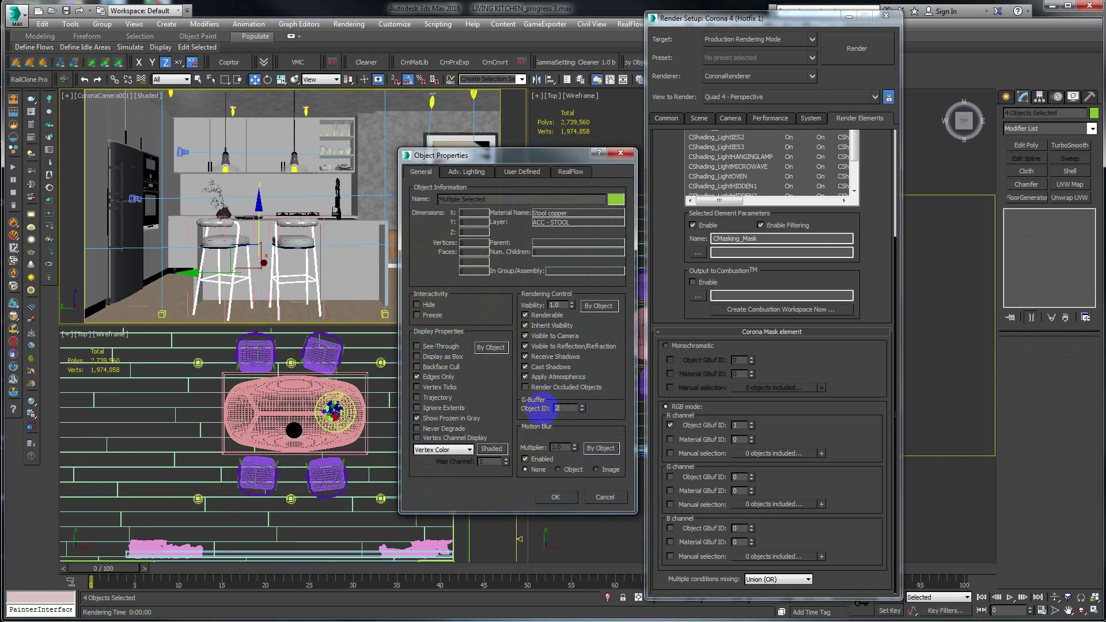
left_click(556, 496)
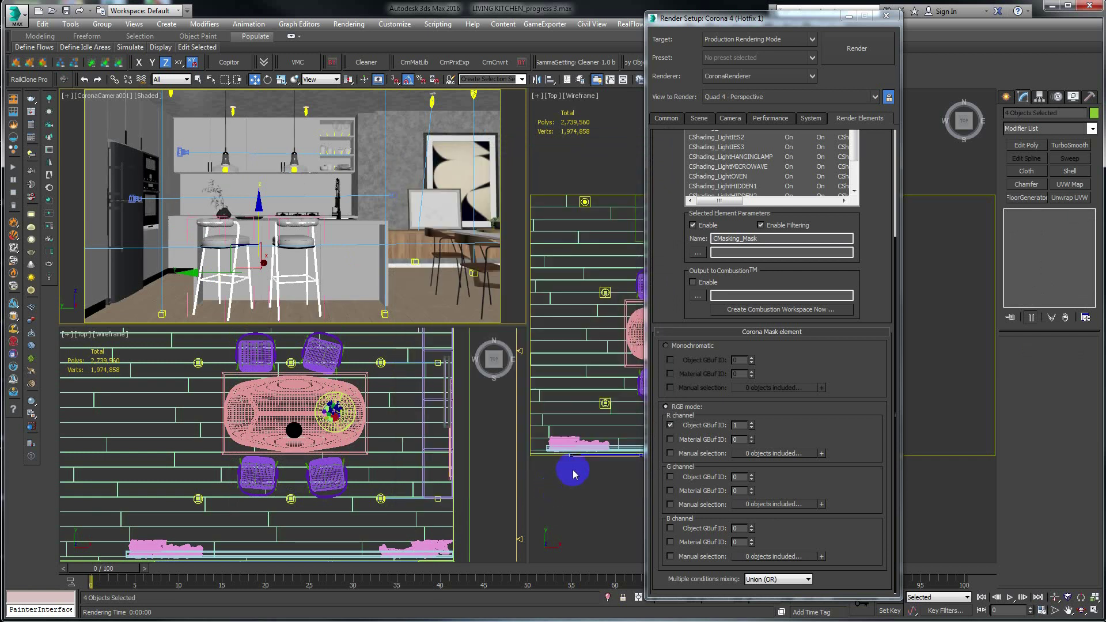
Enable the mask's G channel for object ID 2 and give copper panel Rectangle449 object ID 2
left_click(671, 477)
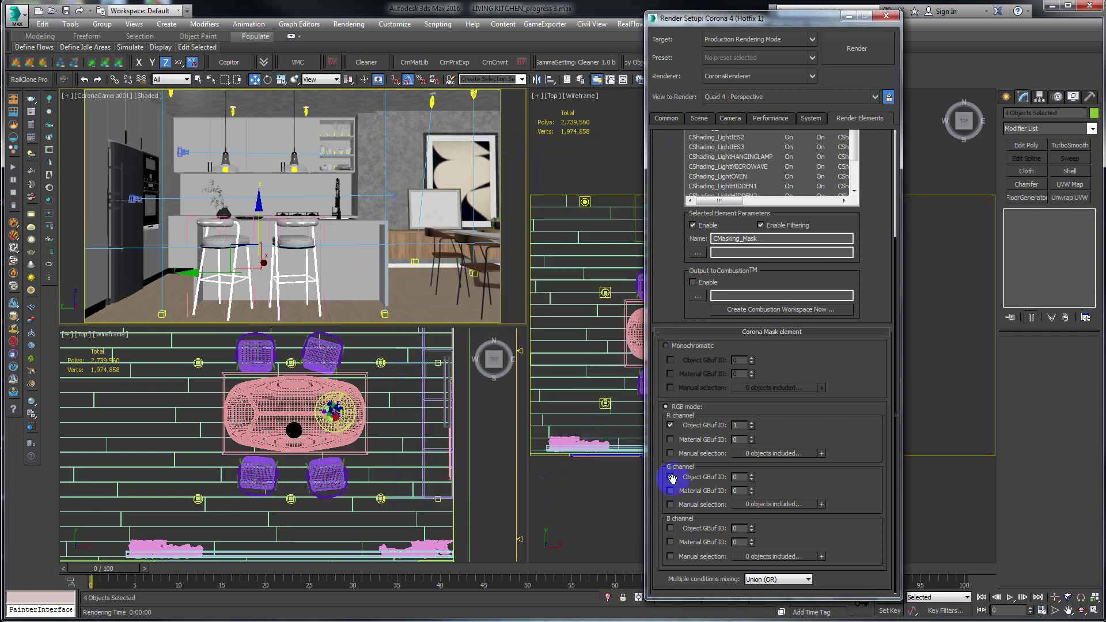
left_click(736, 477)
type("2")
left_click(96, 311)
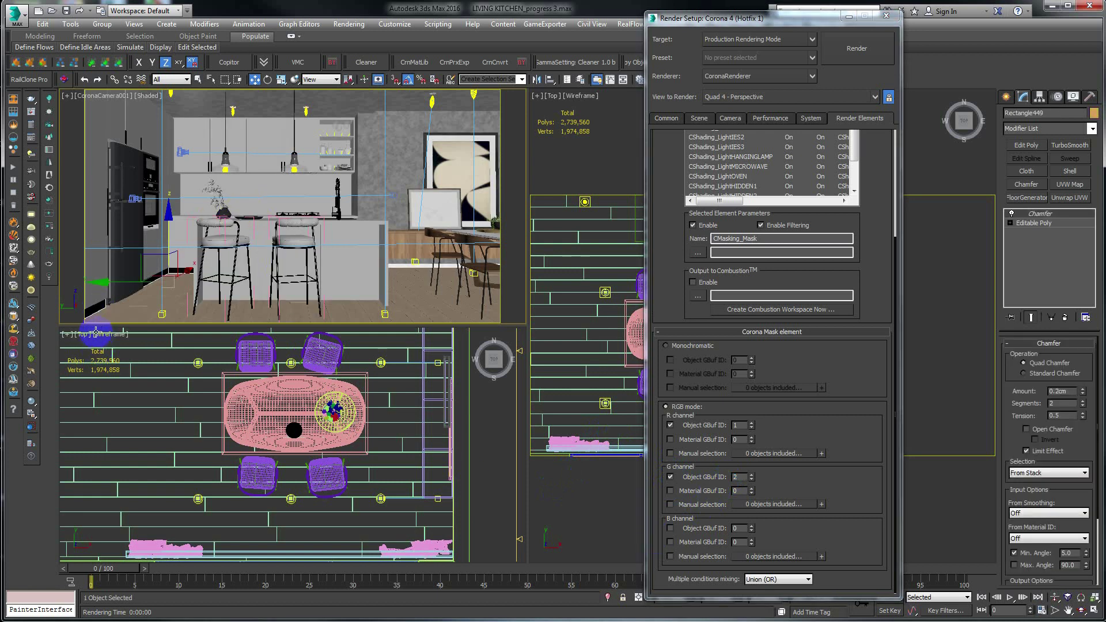
mouse_move(154, 260)
left_mouse_down()
mouse_move(194, 275)
mouse_move(185, 274)
left_mouse_up()
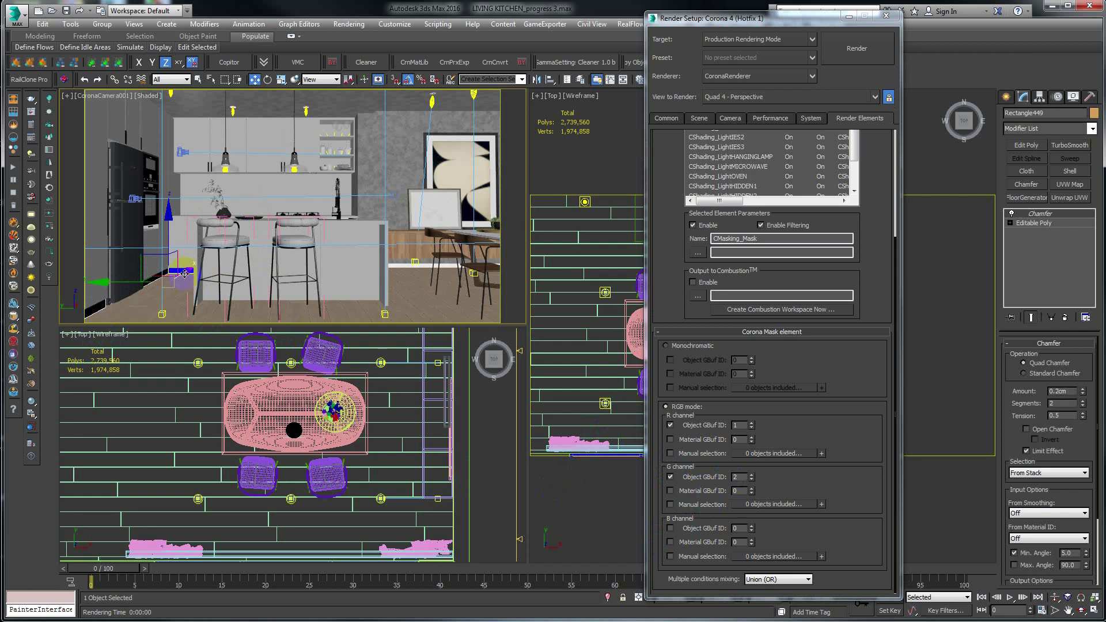
right_click(185, 272)
left_click(226, 318)
right_click(203, 292)
left_click(230, 322)
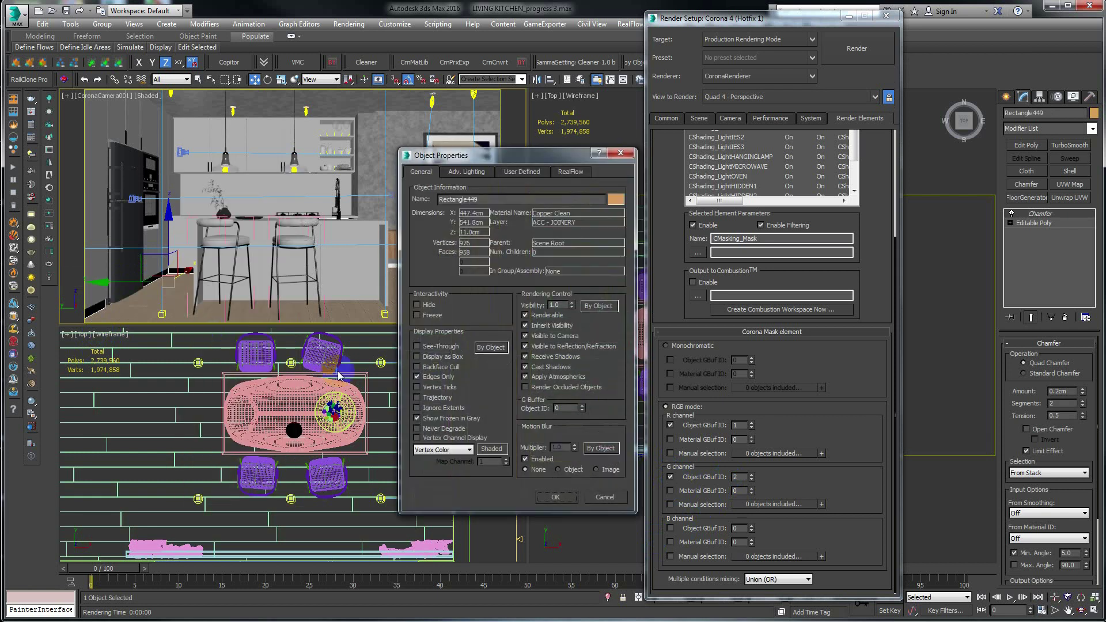
left_click(561, 407)
type("2")
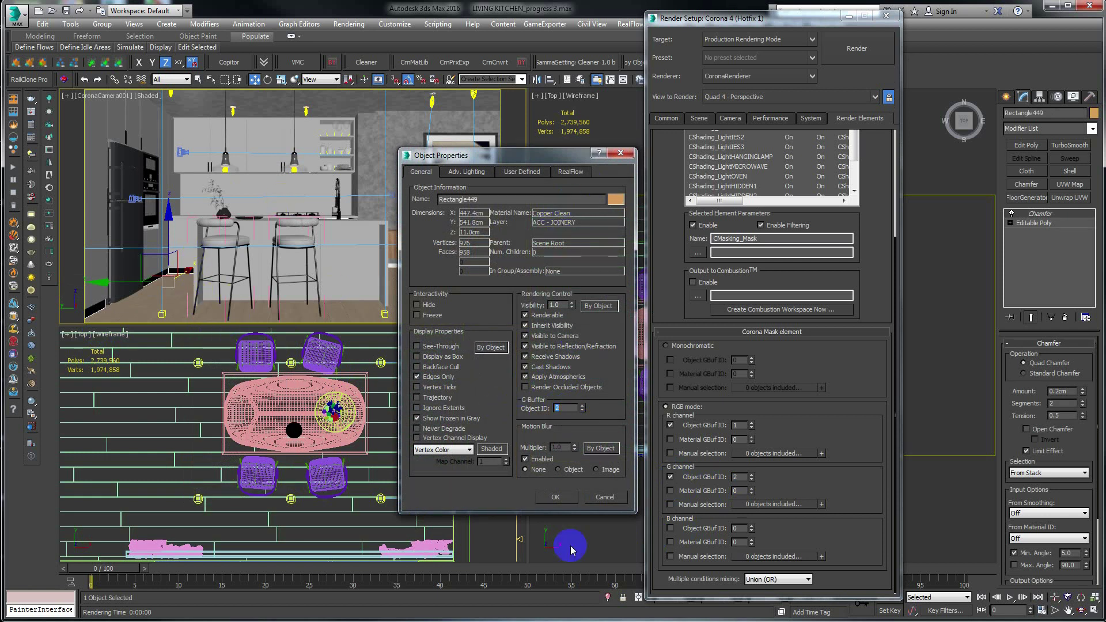
left_click(551, 498)
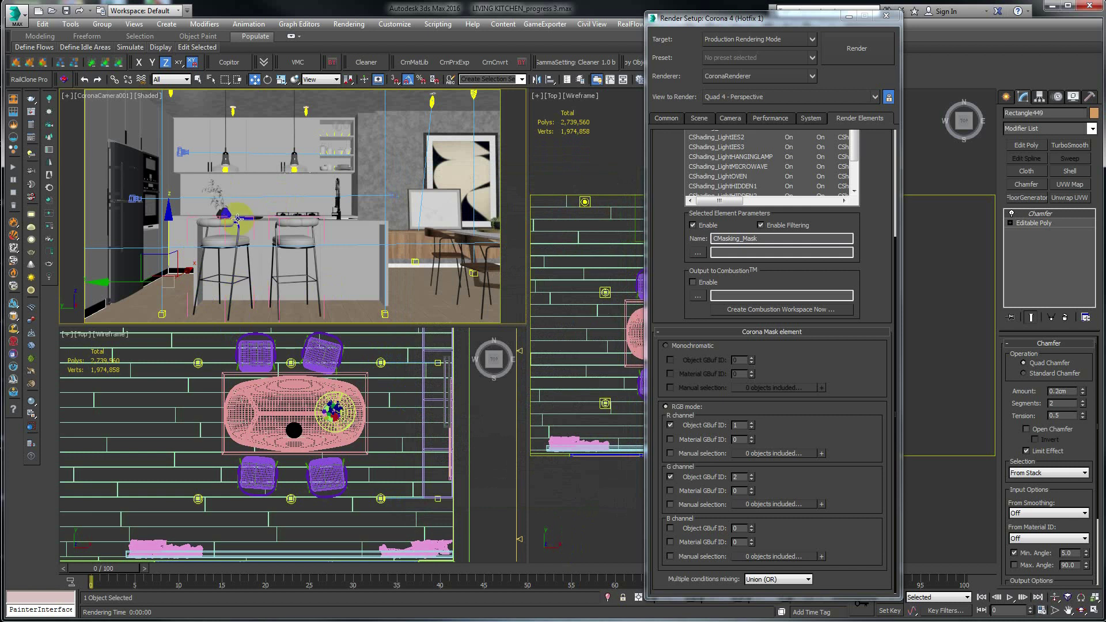
Open the plant group and select the vase vessel tomdixon_beat_vessel_drop
left_click(228, 213)
left_click(102, 24)
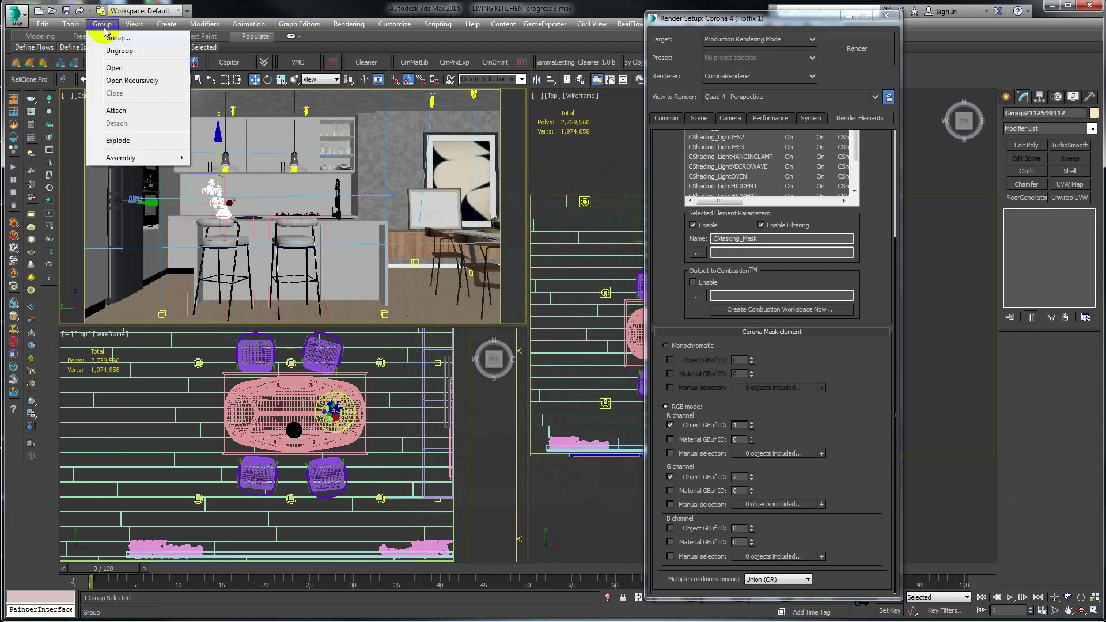
left_click(114, 69)
left_click(219, 212)
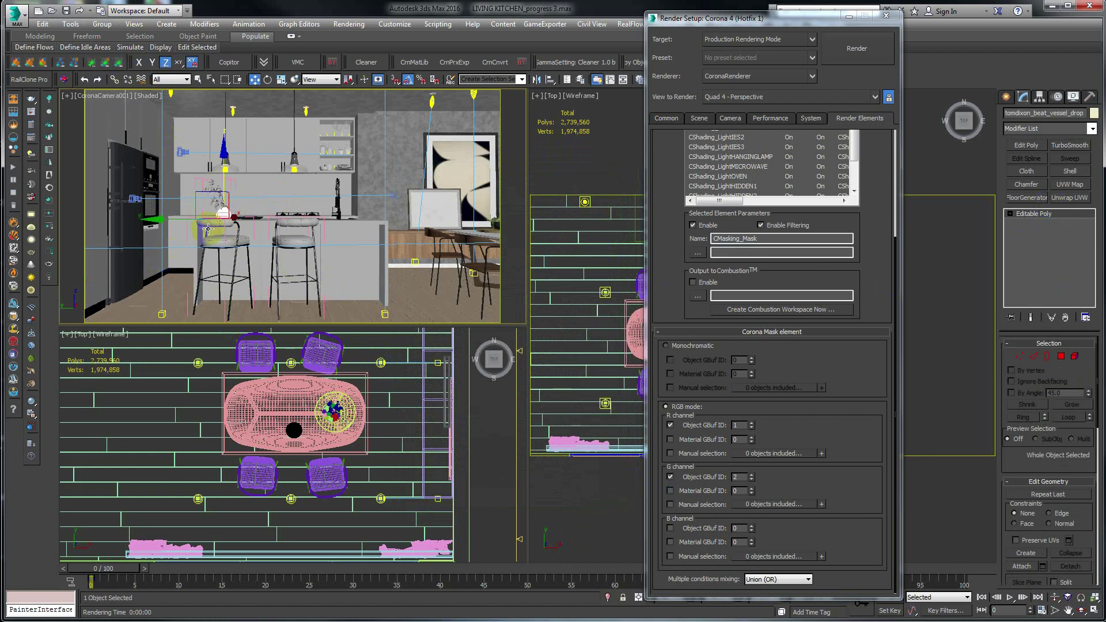
Give the vessel G-Buffer object ID 3 and enable the mask's B channel for ID 3
right_click(220, 213)
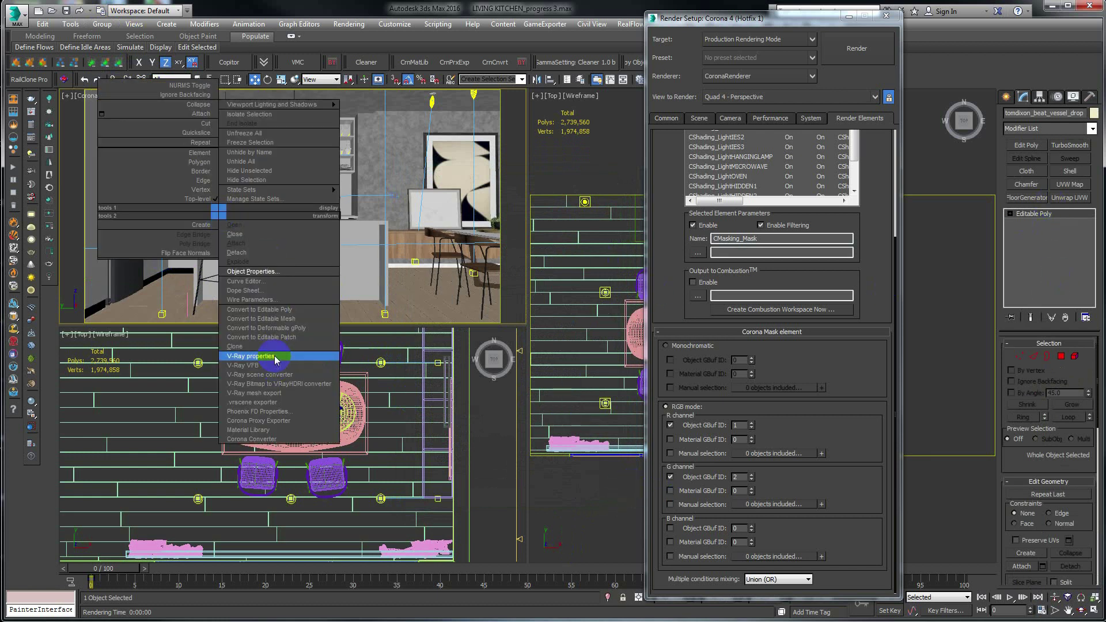
left_click(274, 272)
left_click(566, 407)
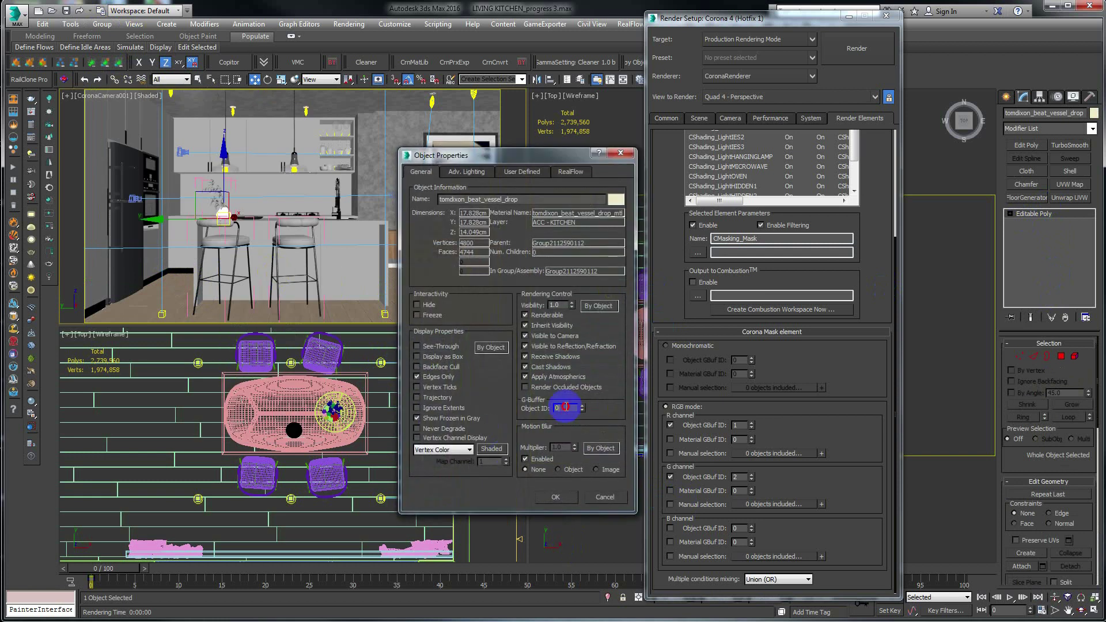
left_click(550, 497)
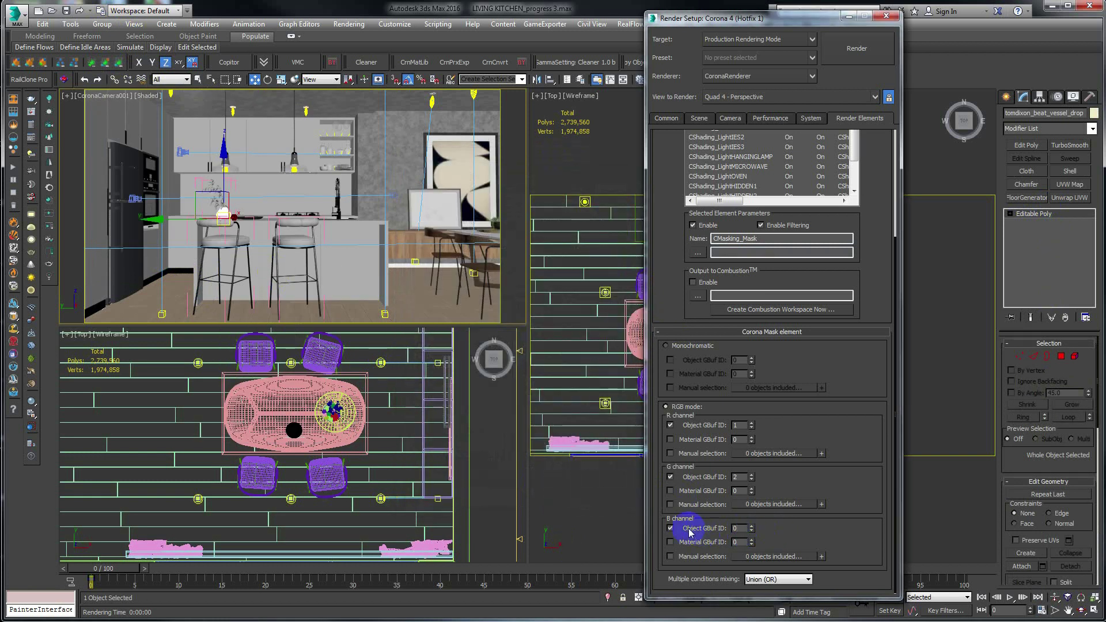
left_click(746, 531)
type("3")
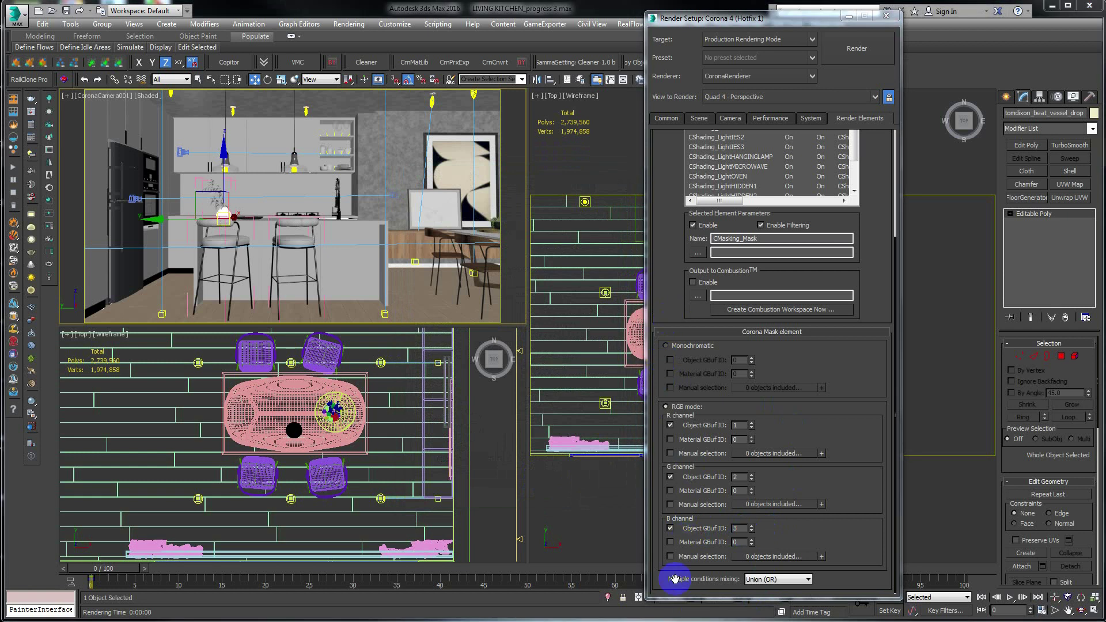
left_click(443, 237)
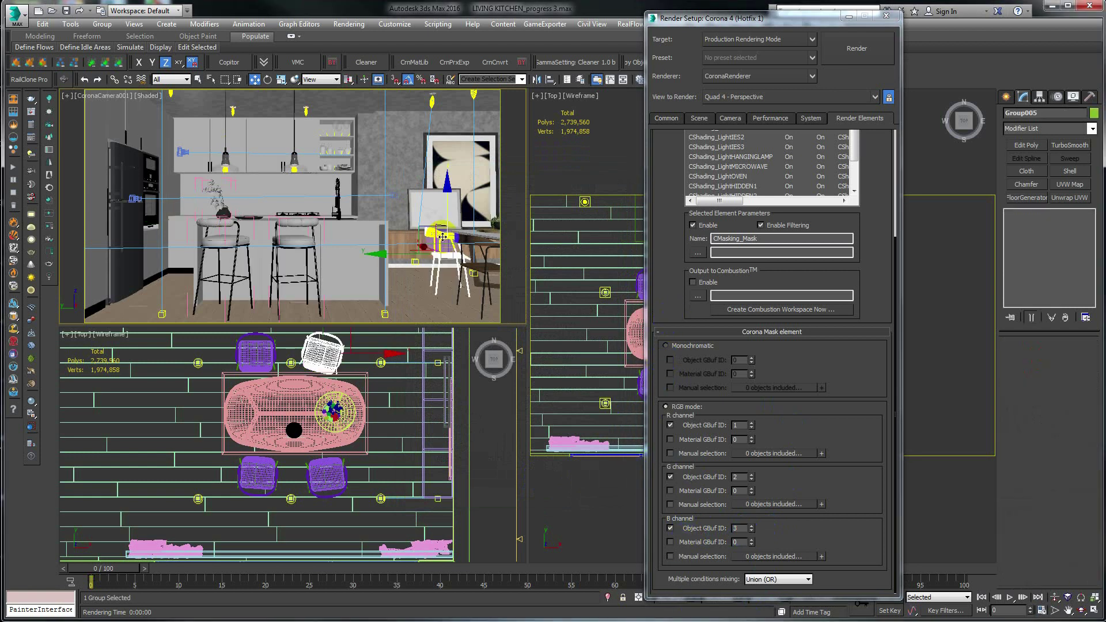
Give the frames of the two upper dining chairs G-Buffer object ID 2
left_click(484, 239, "ctrl")
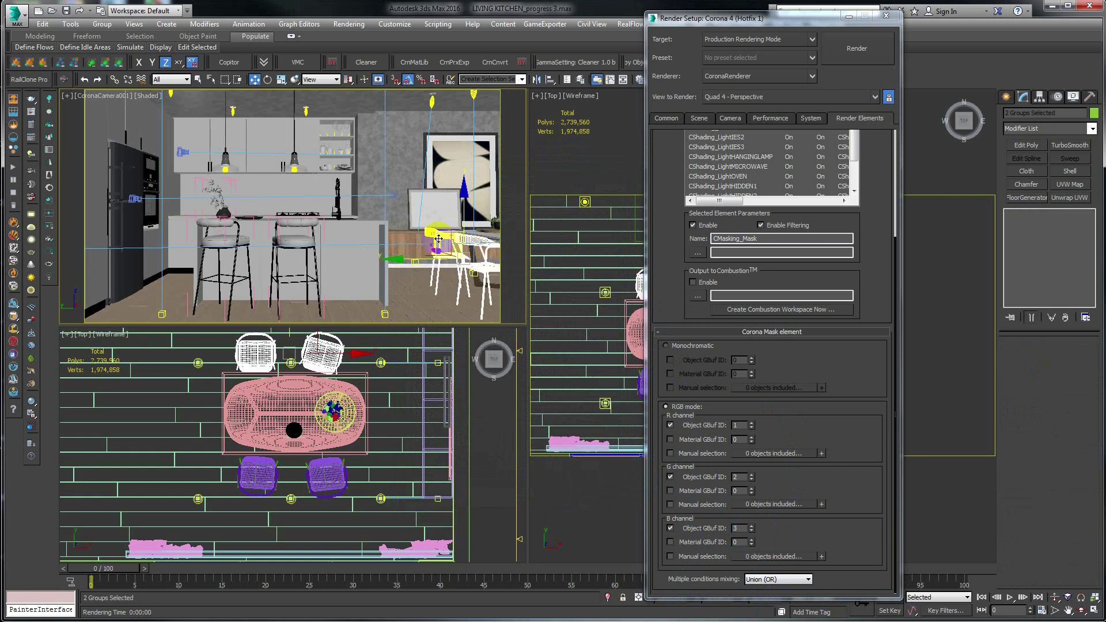
left_click(416, 259)
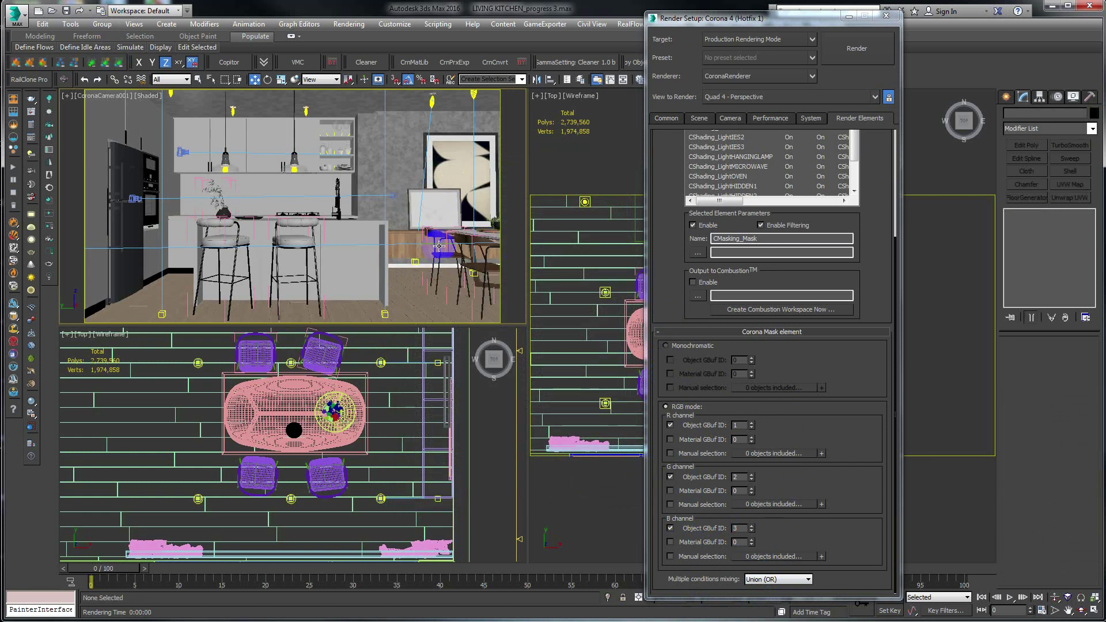
left_click(439, 248)
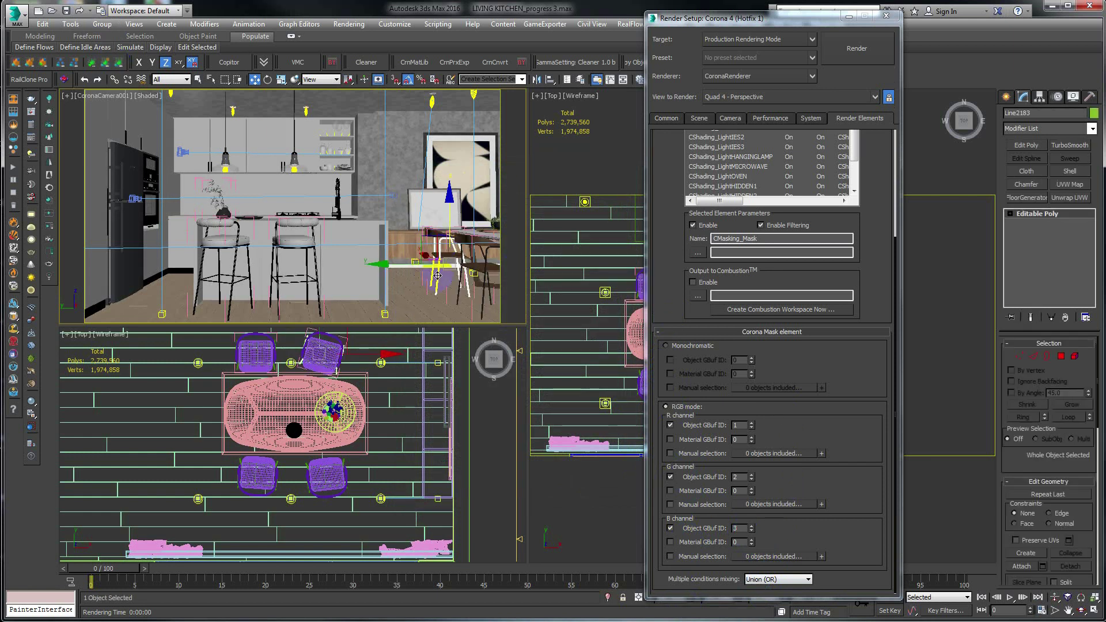
left_click(488, 250, "ctrl")
left_click(484, 285, "ctrl")
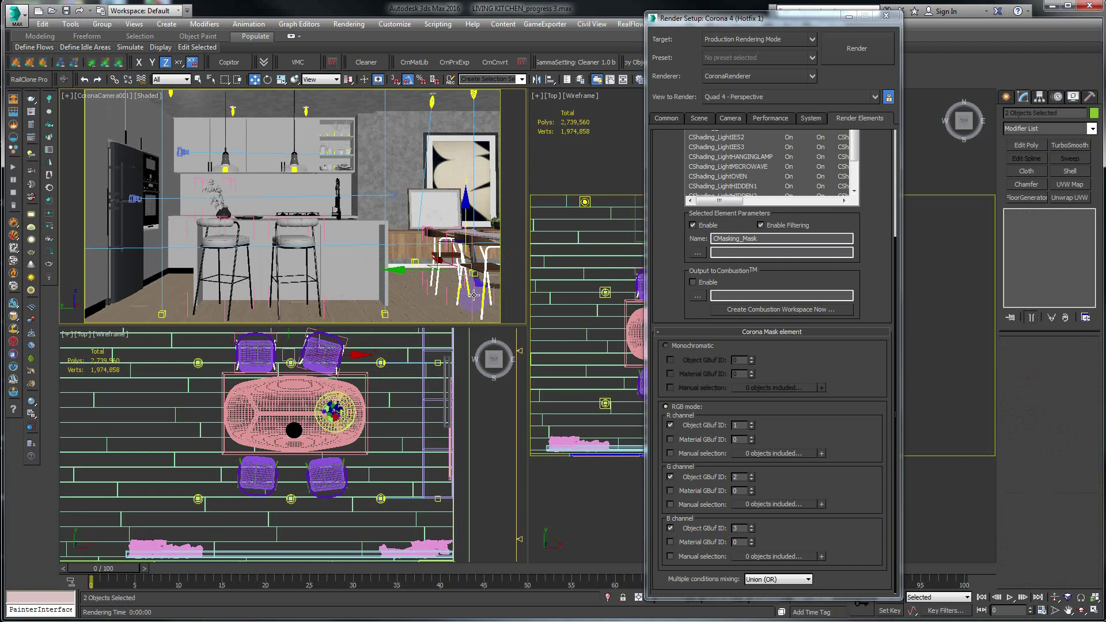
right_click(473, 295)
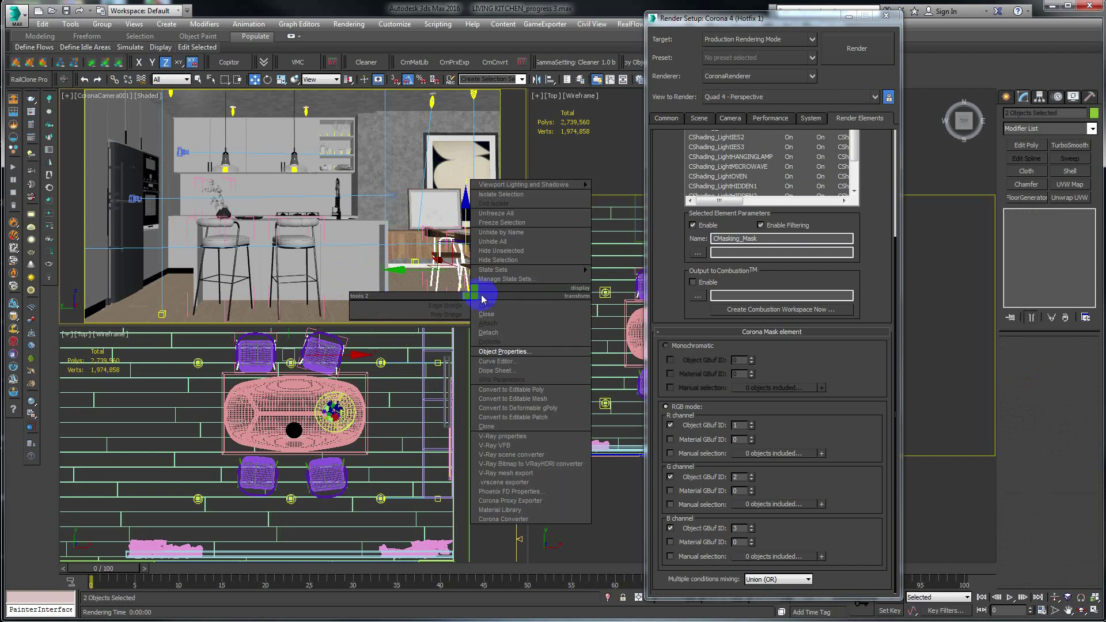
left_click(491, 364)
left_click(573, 408)
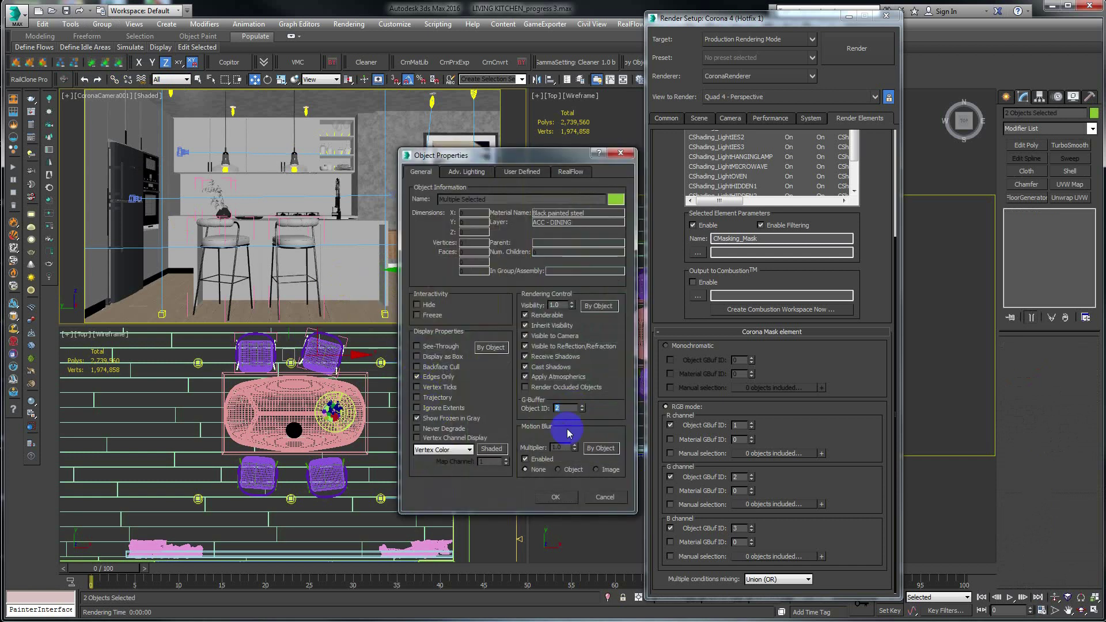
left_click(556, 497)
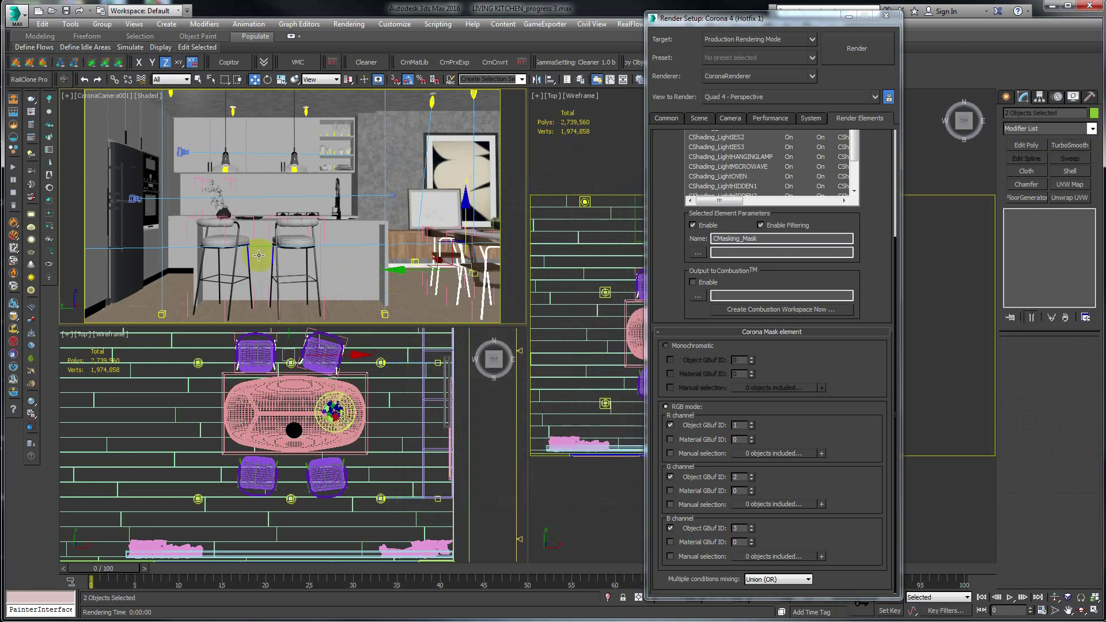
Give the two chairs' wooden parts G-Buffer object ID 2
left_click(482, 242)
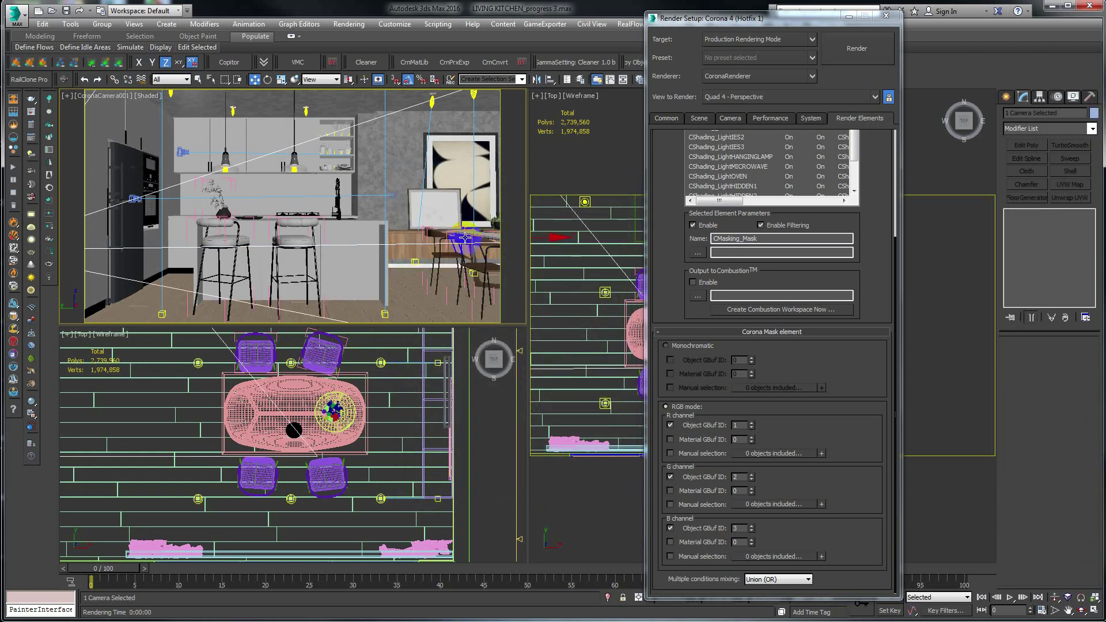
left_click(465, 242)
left_click(478, 266, "ctrl")
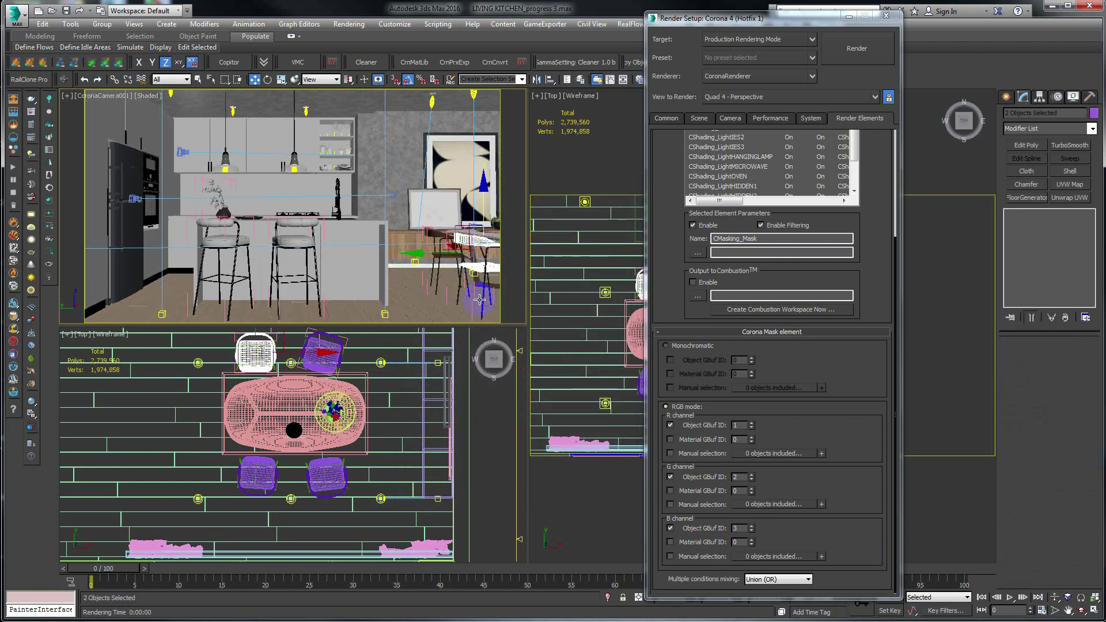
left_click(443, 257, "ctrl")
left_click(448, 265, "ctrl")
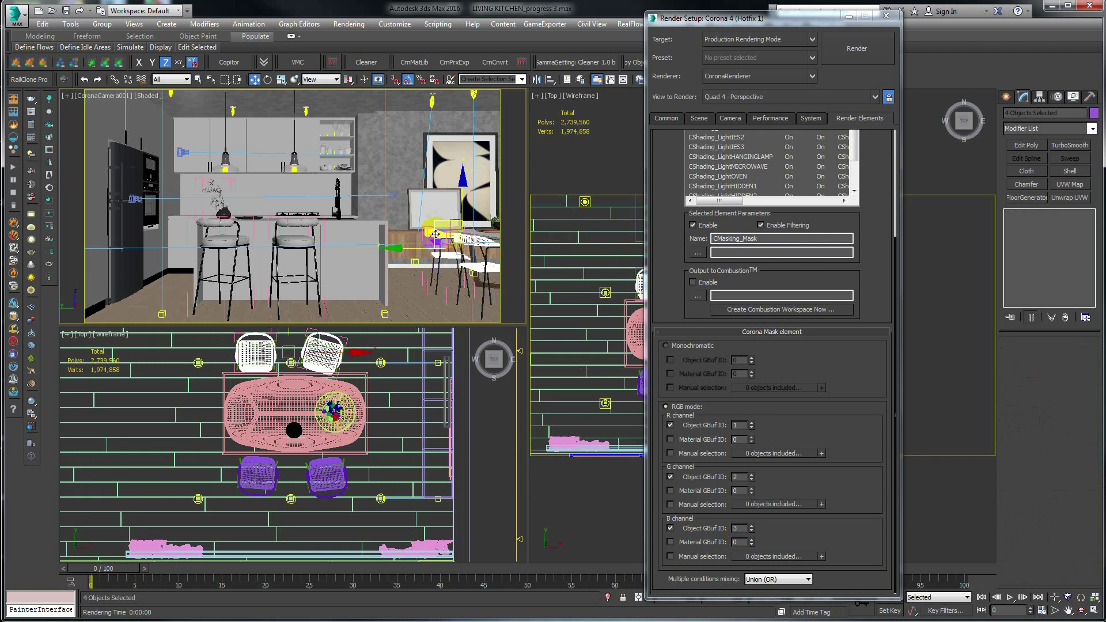
right_click(449, 267)
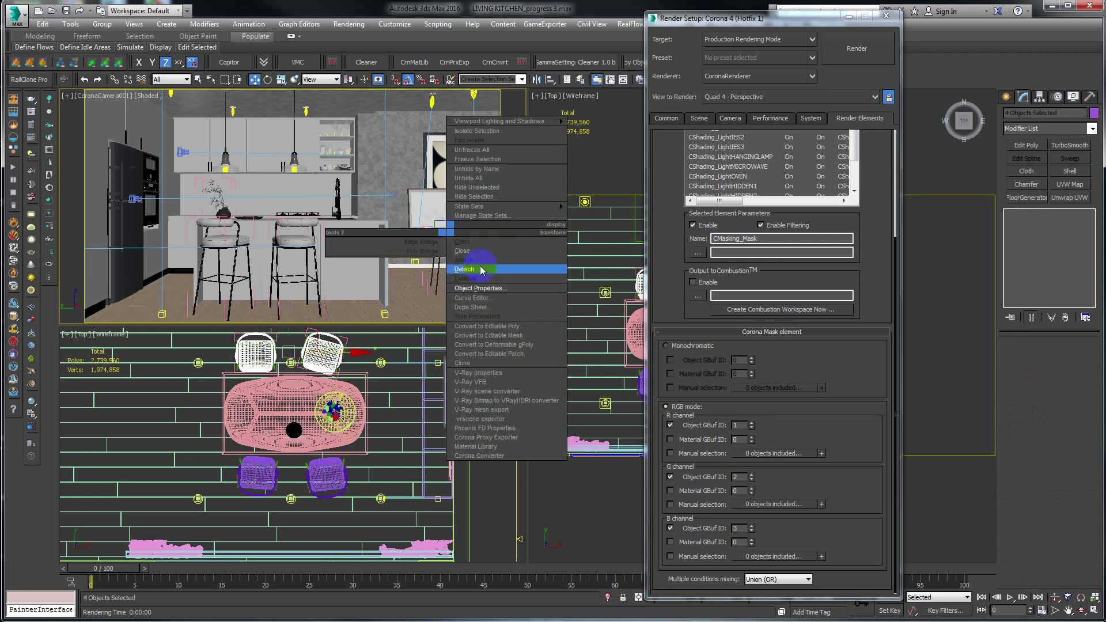
left_click(481, 285)
left_click(559, 408)
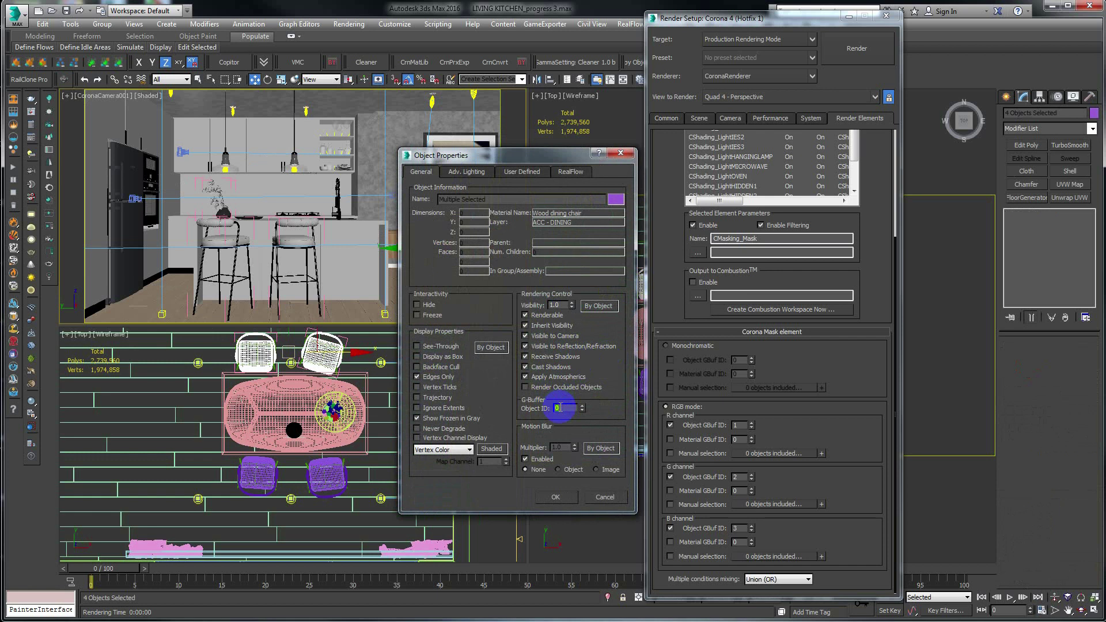
left_click(558, 496)
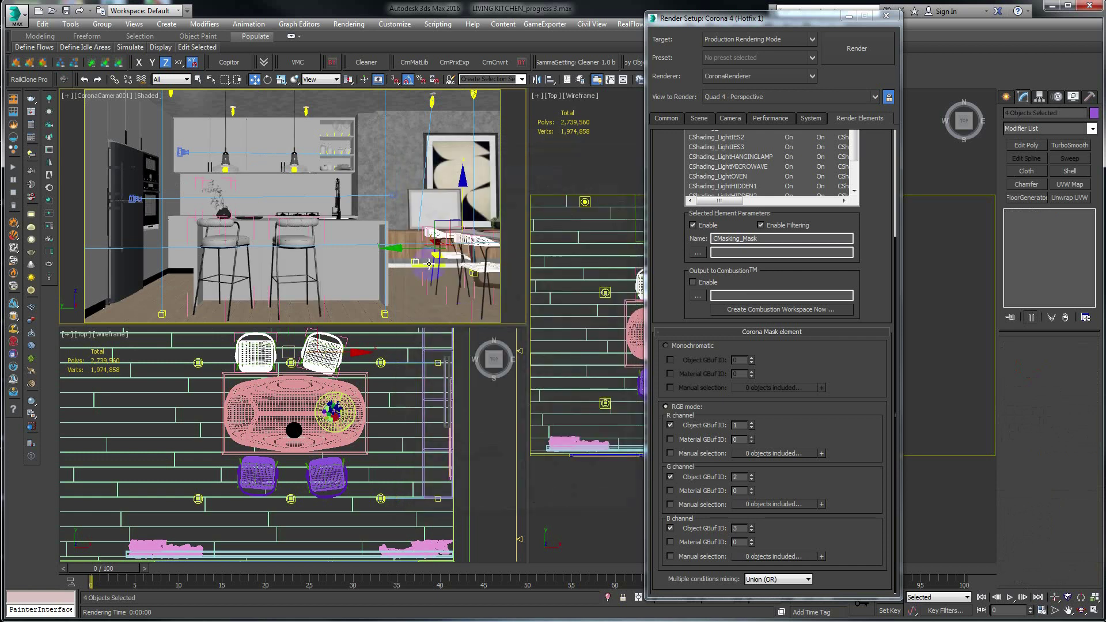
left_click(479, 308)
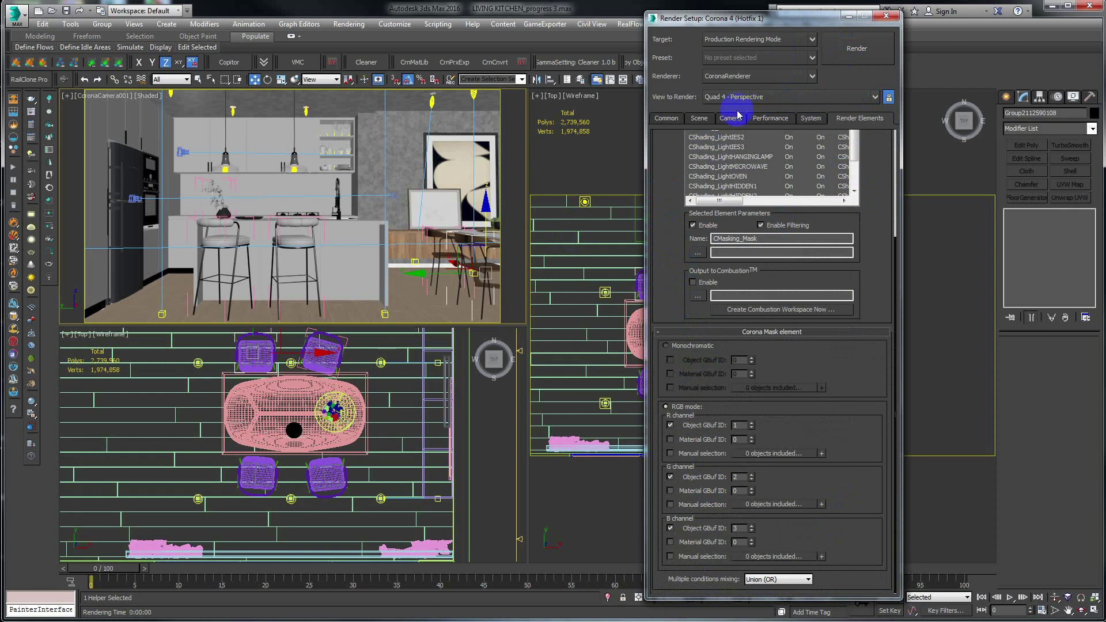
Return Render Setup to the Scene tab's General Settings (pass limit 0, noise limit 5.0)
left_click(699, 116)
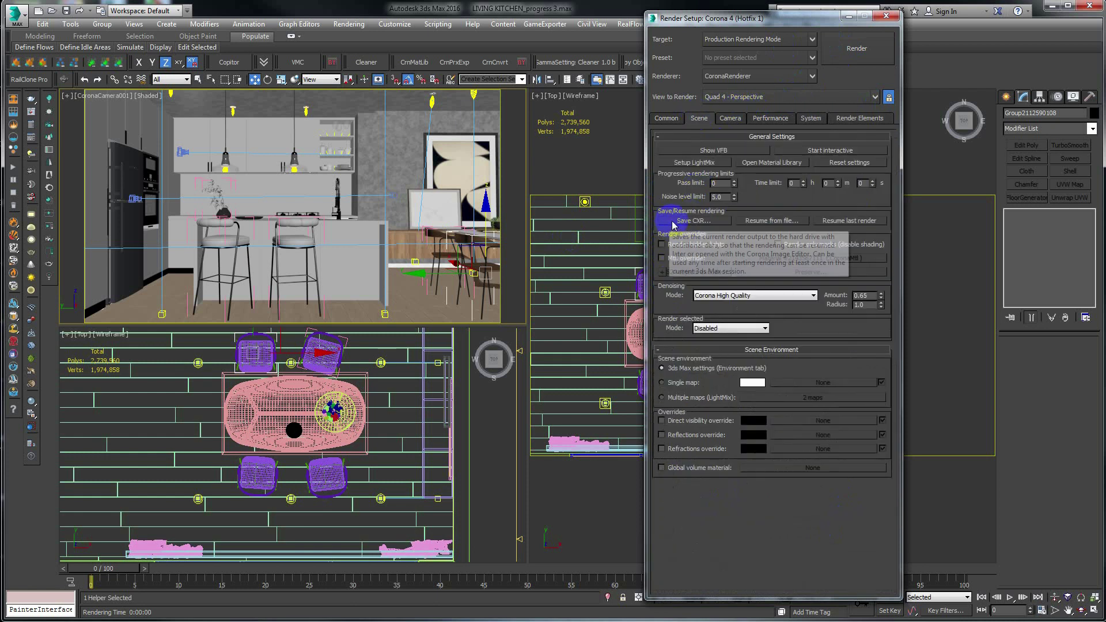